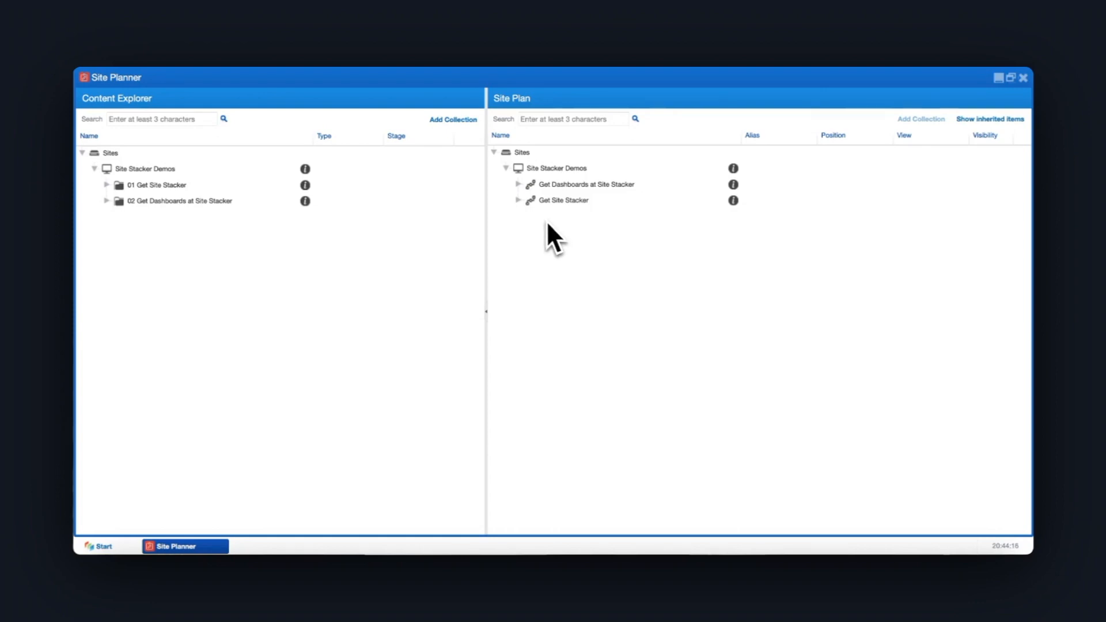
Open the Get Site Stacker channel from the site plan in the page customizer
{"action": "left_click", "coordinate": [519, 201]}
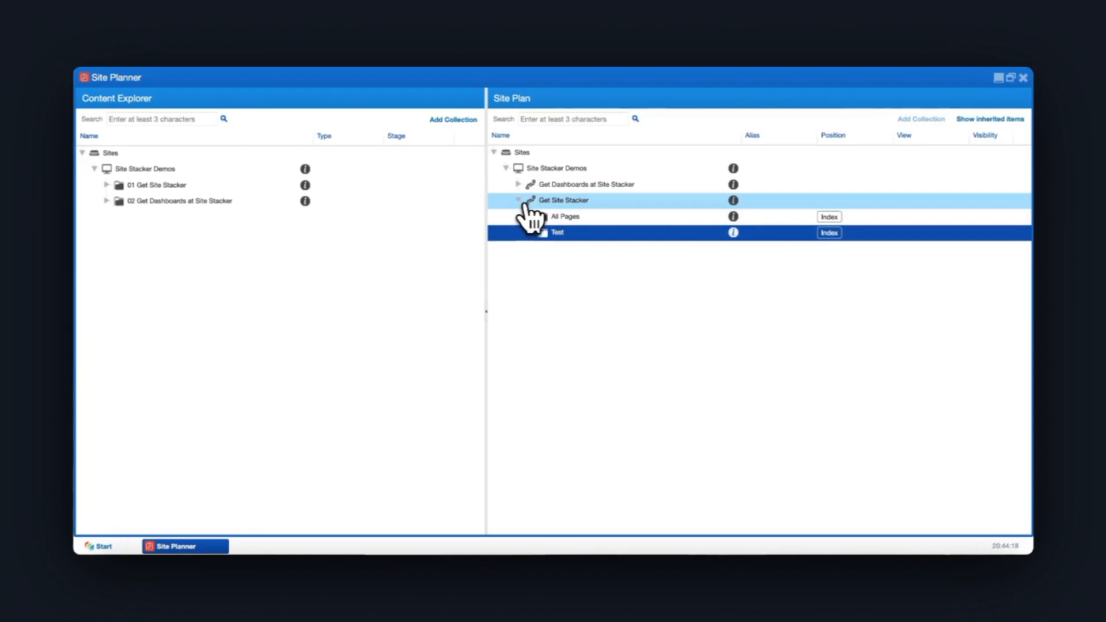
{"action": "right_click", "coordinate": [543, 202]}
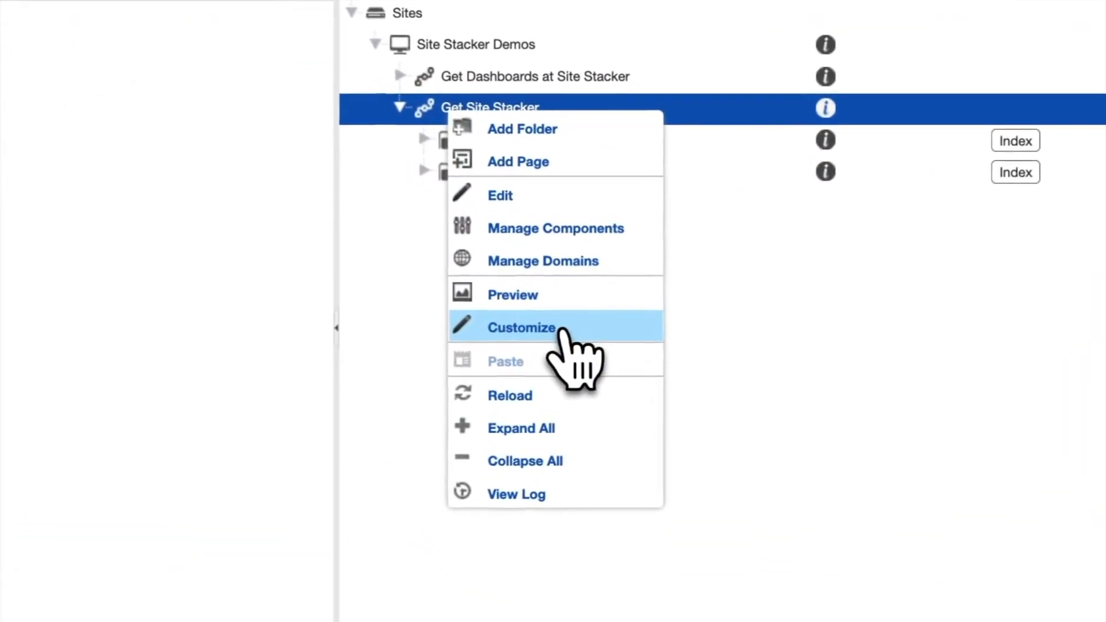
{"action": "left_click", "coordinate": [561, 331]}
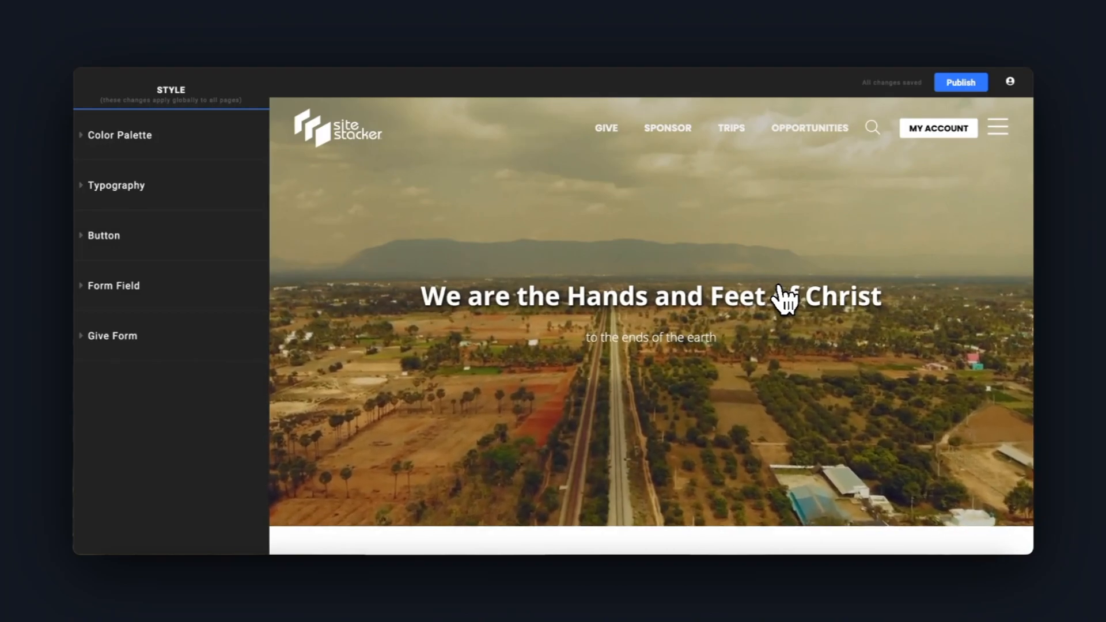
{"action": "mouse_move", "coordinate": [946, 142]}
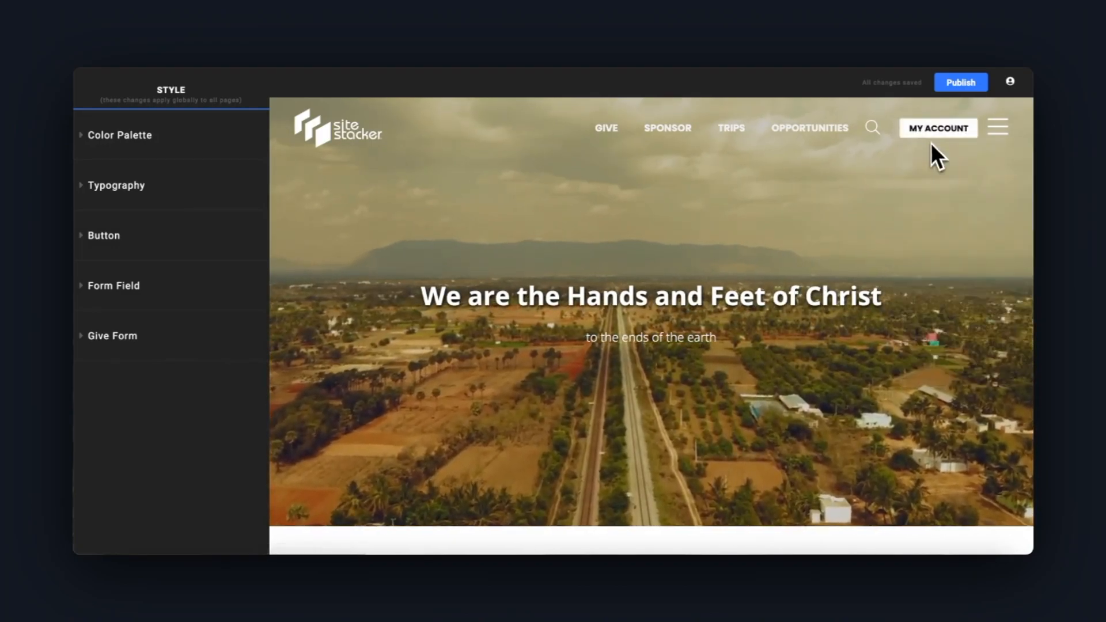
{"action": "scroll", "coordinate": [783, 150], "scroll_direction": "down", "scroll_amount": 10}
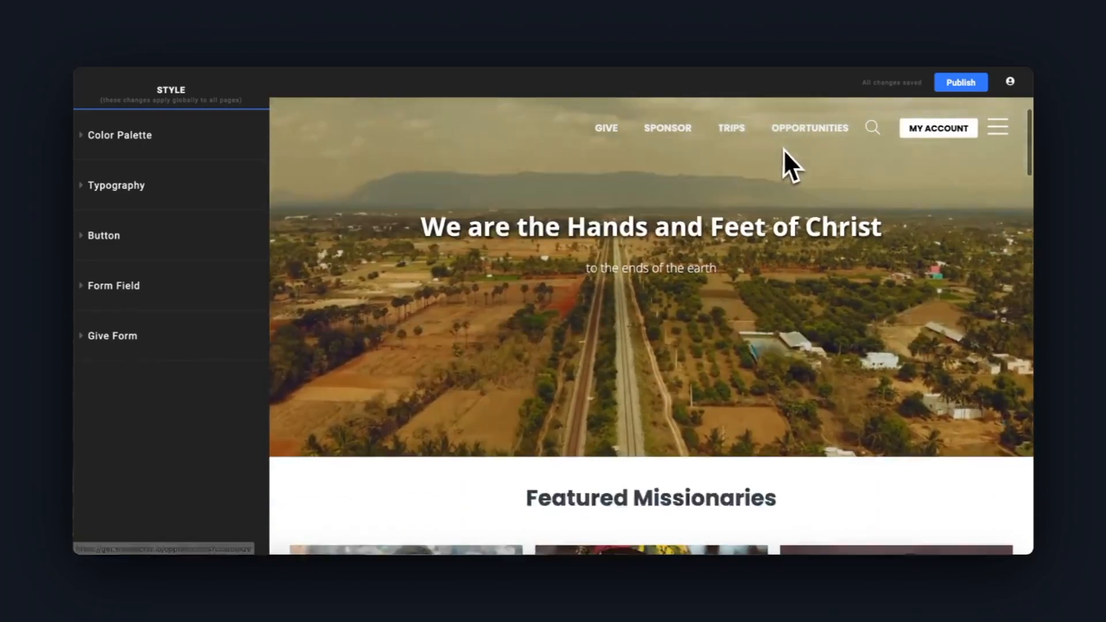
{"action": "scroll", "coordinate": [800, 235], "scroll_direction": "down", "scroll_amount": 10}
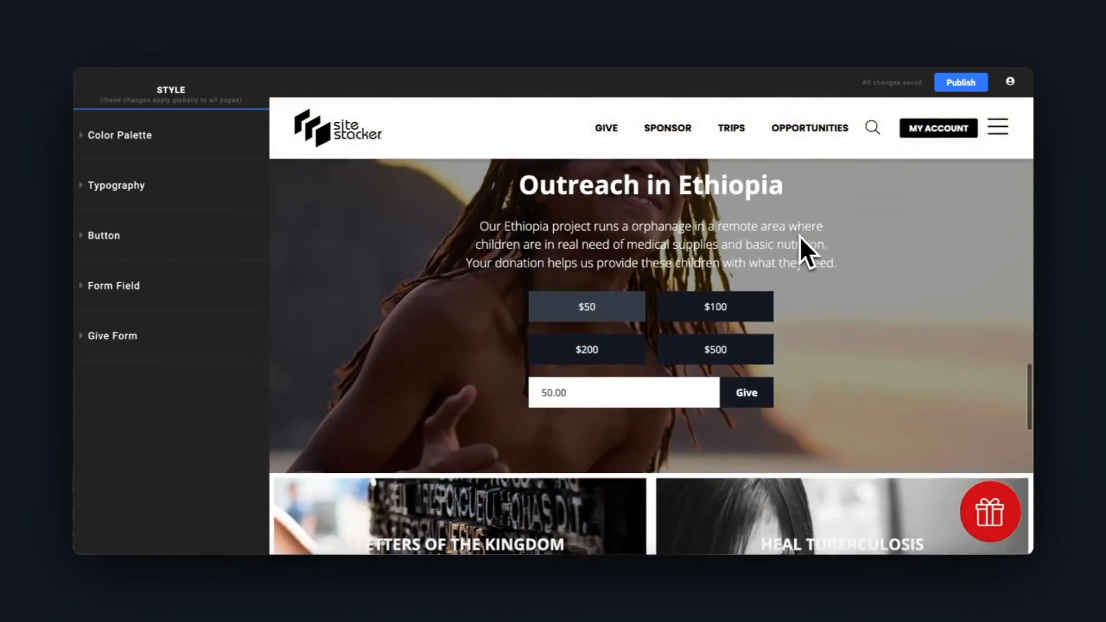
{"action": "scroll", "coordinate": [789, 237], "scroll_direction": "down", "scroll_amount": 5}
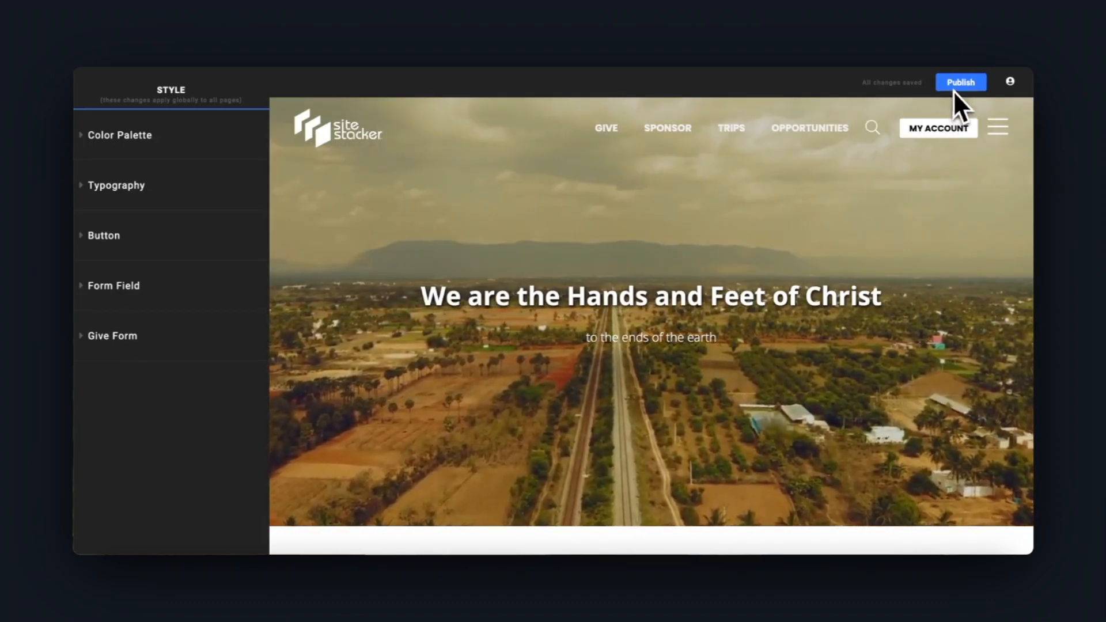
{"action": "left_click", "coordinate": [1007, 83]}
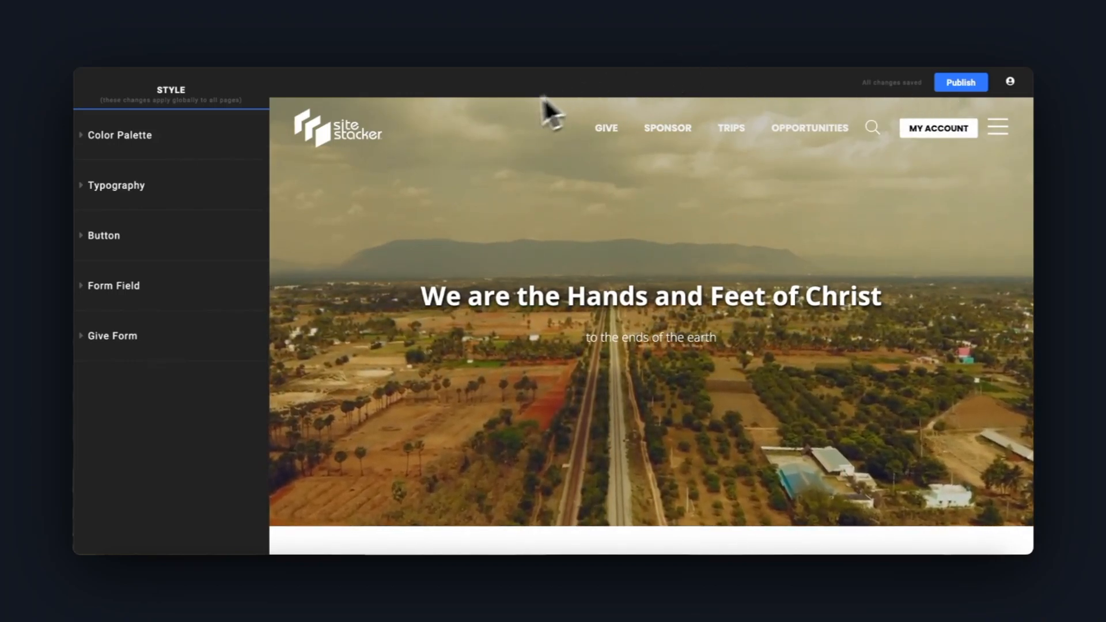
Expand the global color palette settings and inspect the color picker for Color 1
{"action": "left_click", "coordinate": [138, 136]}
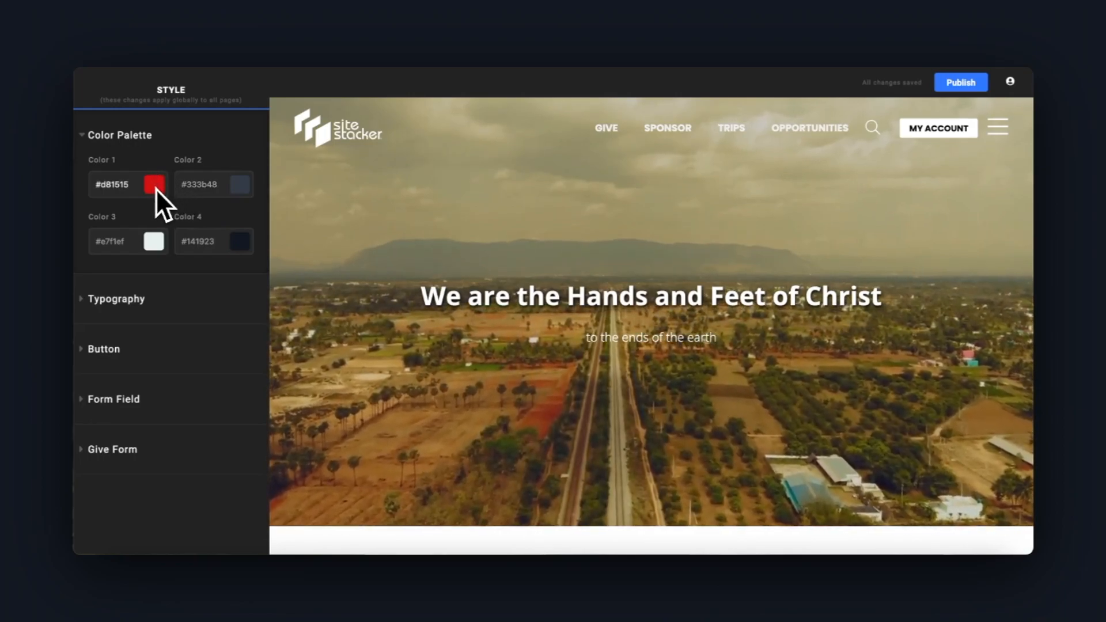
{"action": "left_click", "coordinate": [130, 138]}
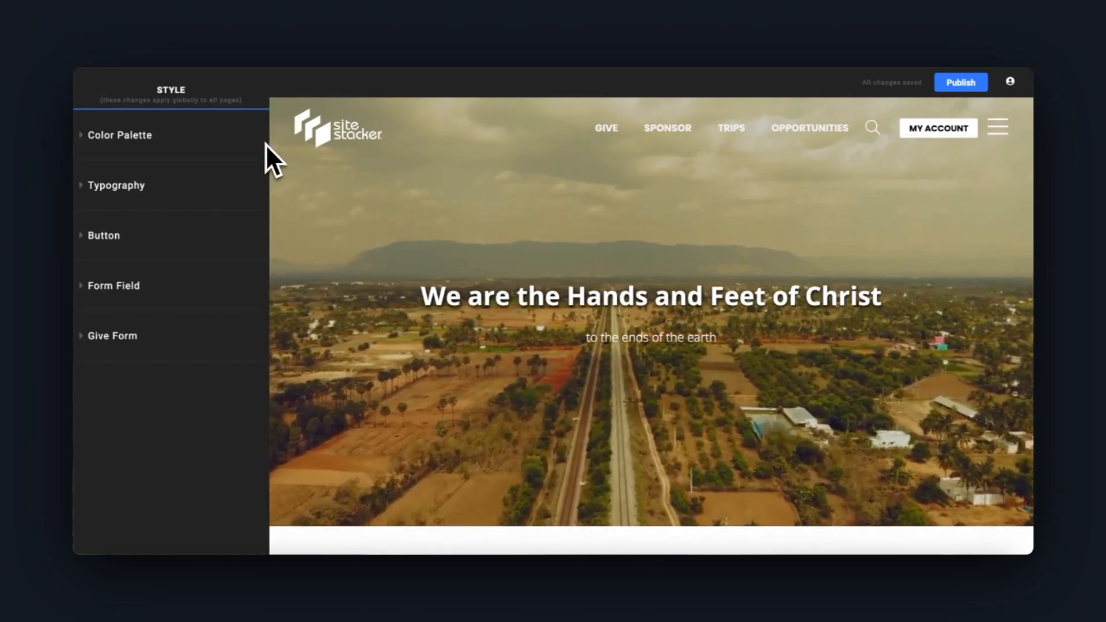
{"action": "left_click", "coordinate": [110, 137]}
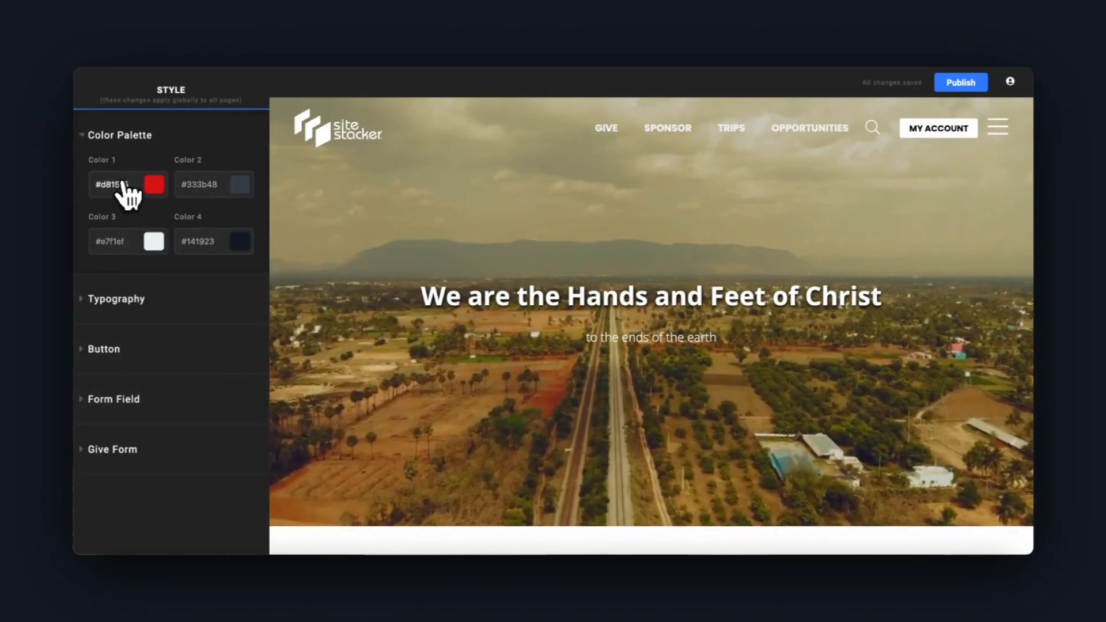
{"action": "left_click", "coordinate": [151, 185]}
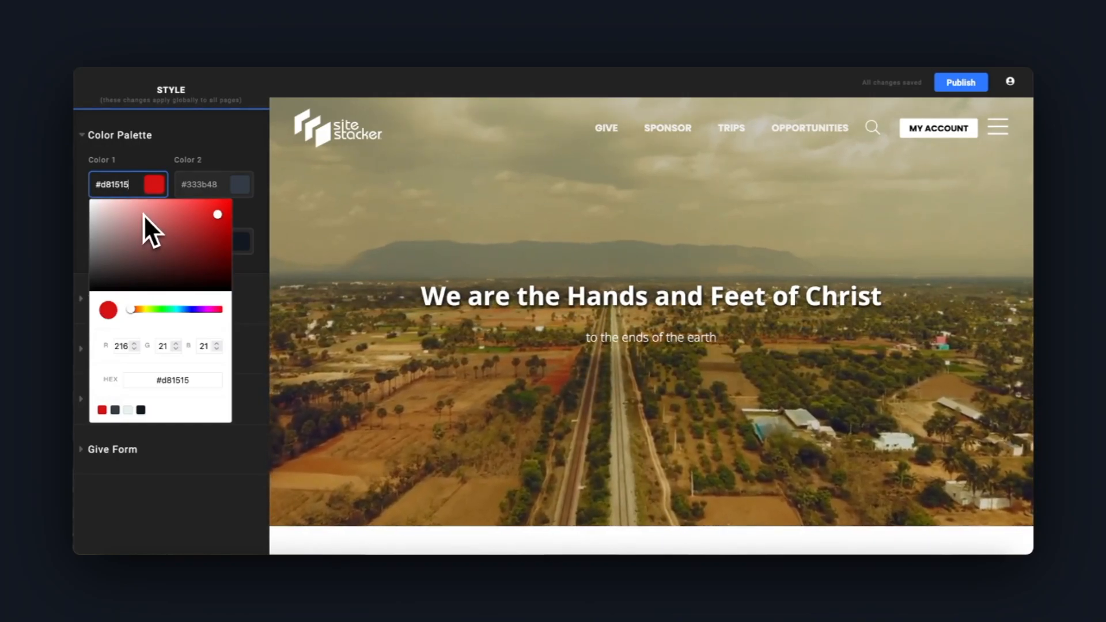
{"action": "left_click_drag", "start_coordinate": [131, 184], "coordinate": [81, 191]}
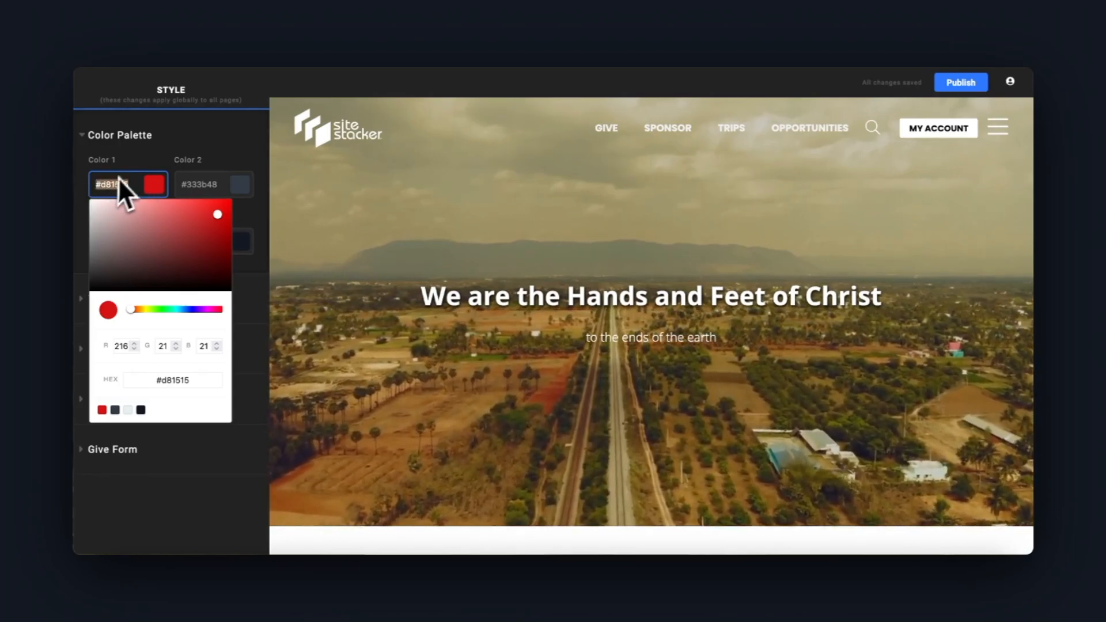
{"action": "left_click", "coordinate": [135, 161]}
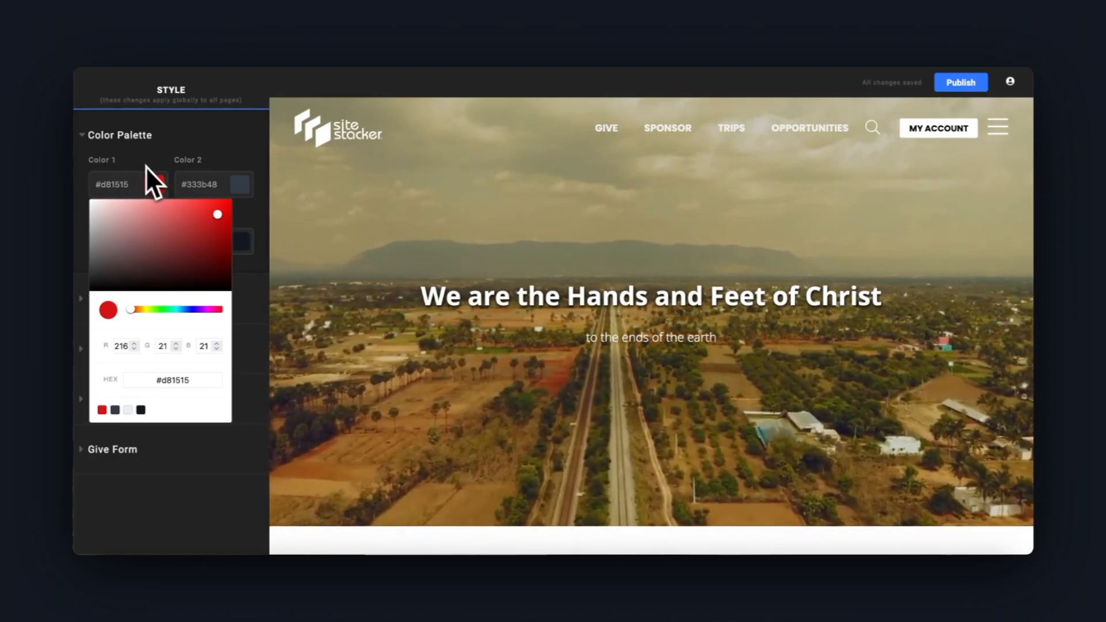
Display the account menu in the preview and set palette Color 1 to blue #4782be, checking it on the page
{"action": "left_click", "coordinate": [919, 131]}
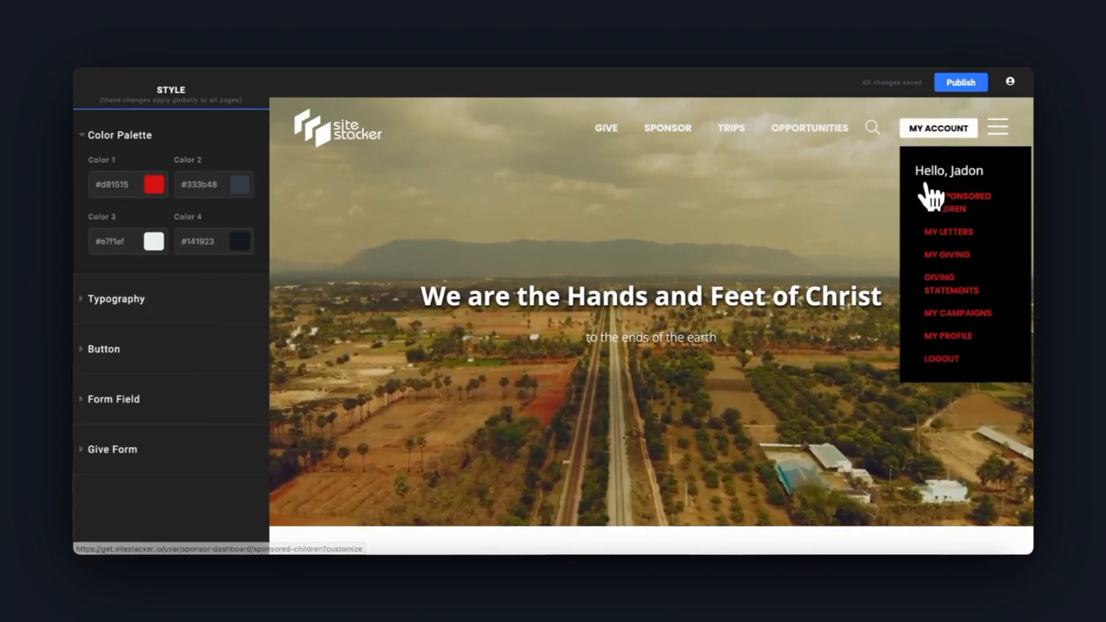
{"action": "left_click", "coordinate": [153, 184]}
{"action": "left_click", "coordinate": [182, 309]}
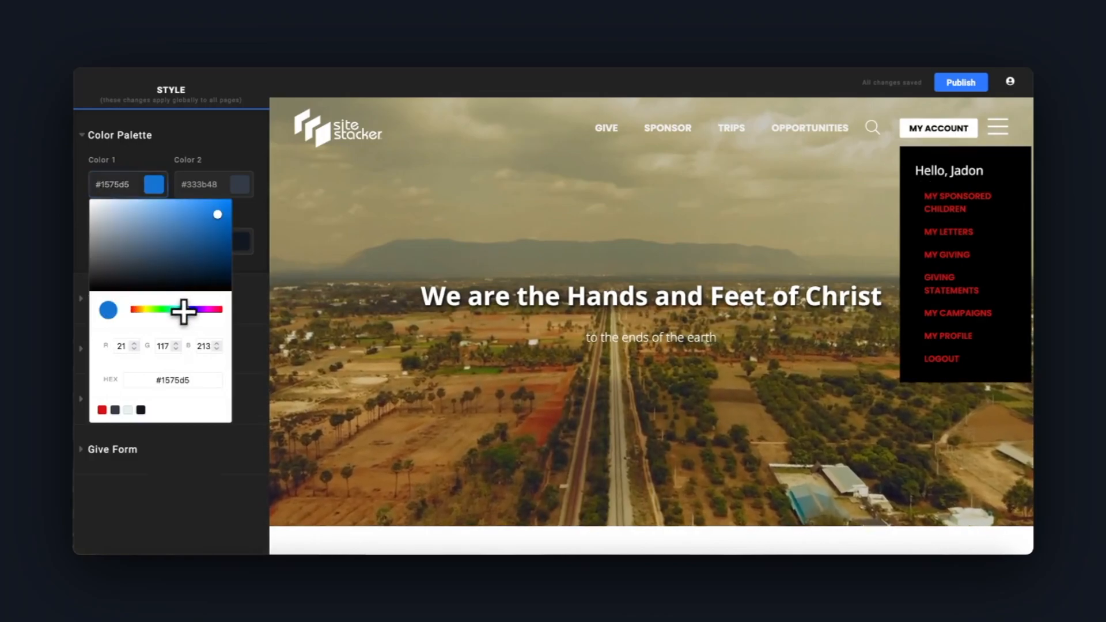
{"action": "left_click", "coordinate": [178, 223]}
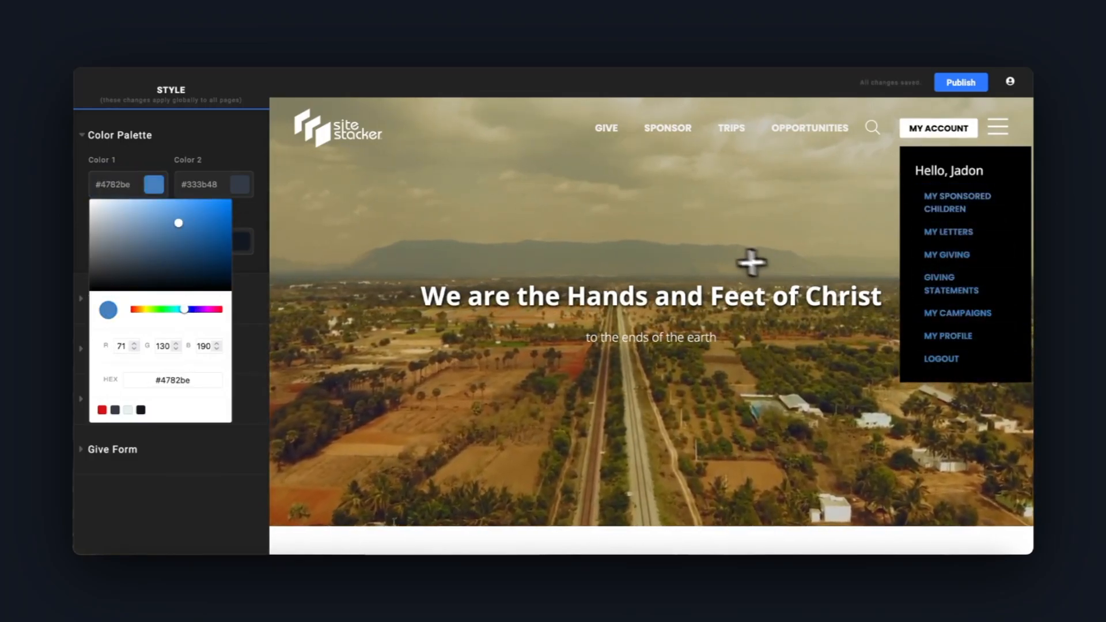
{"action": "scroll", "coordinate": [607, 314], "scroll_direction": "down", "scroll_amount": 8}
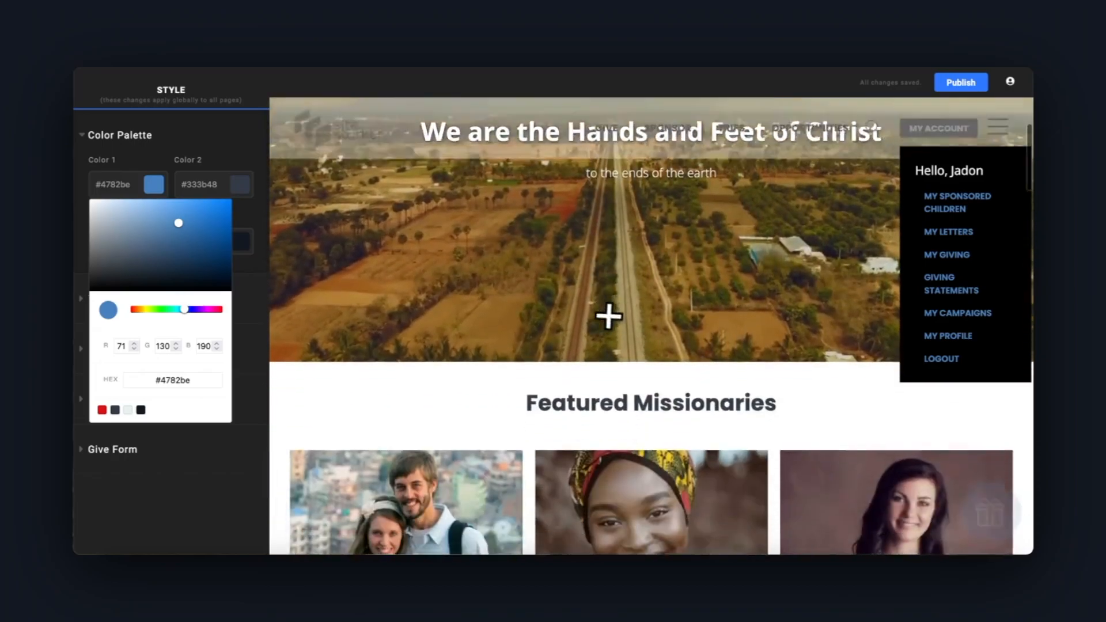
{"action": "scroll", "coordinate": [615, 323], "scroll_direction": "down", "scroll_amount": 4}
{"action": "scroll", "coordinate": [605, 302], "scroll_direction": "up", "scroll_amount": 4}
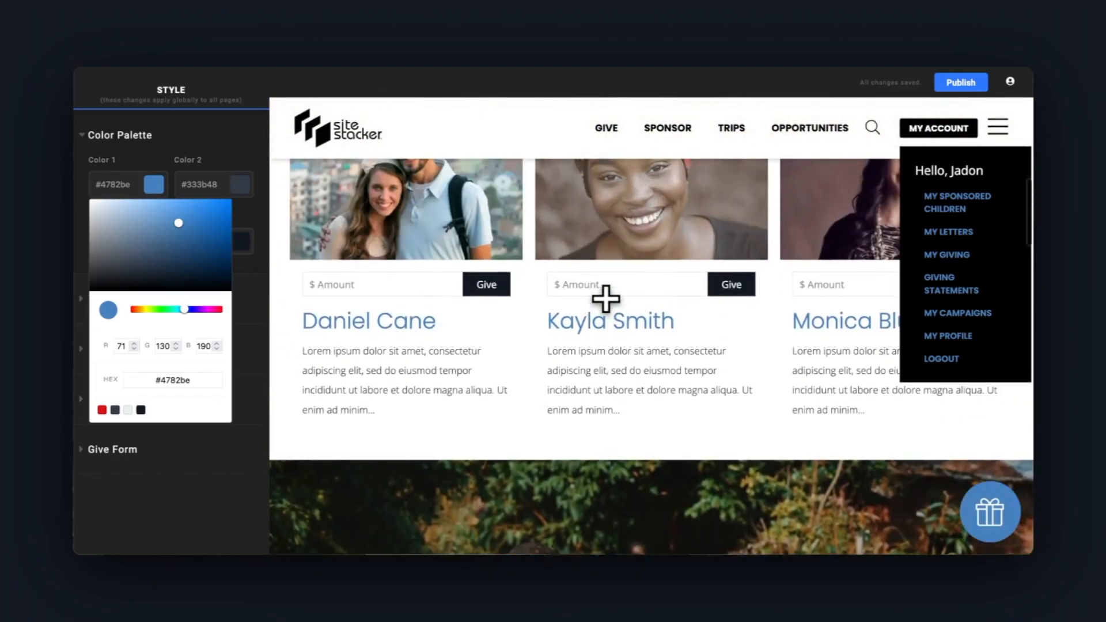
{"action": "left_click", "coordinate": [921, 129]}
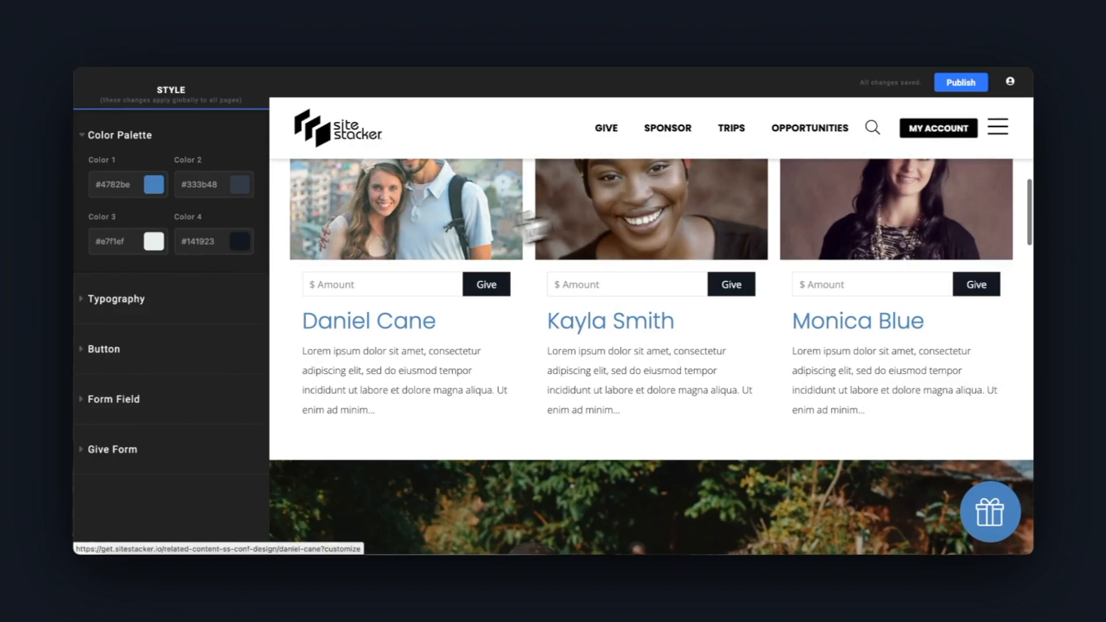
{"action": "left_click", "coordinate": [110, 138]}
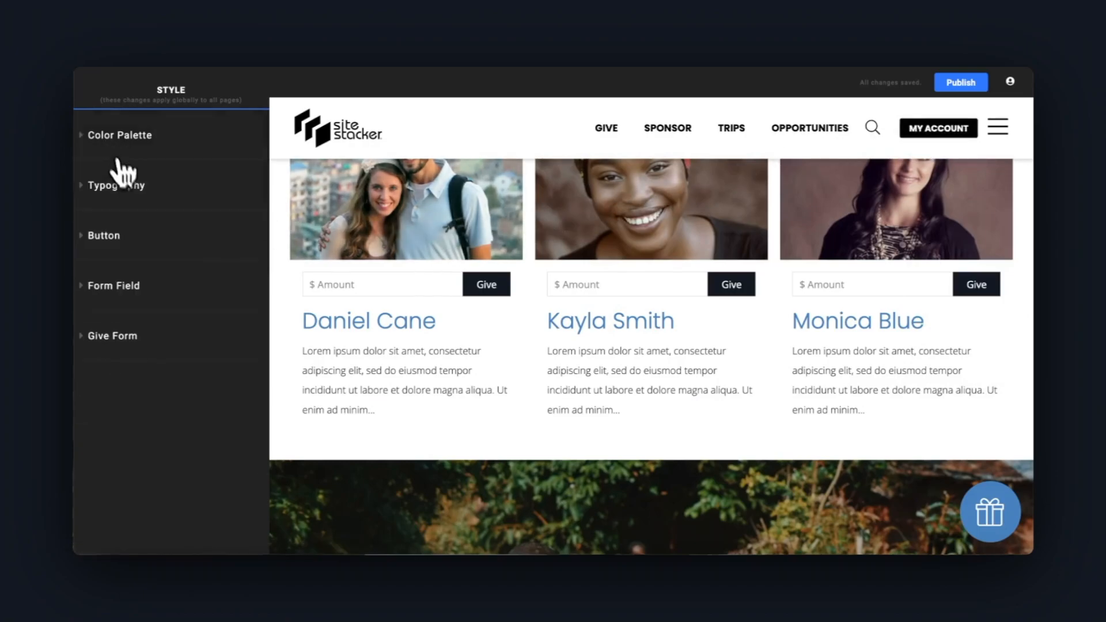
Set the primary font in the typography settings to Montserrat
{"action": "left_click", "coordinate": [125, 186]}
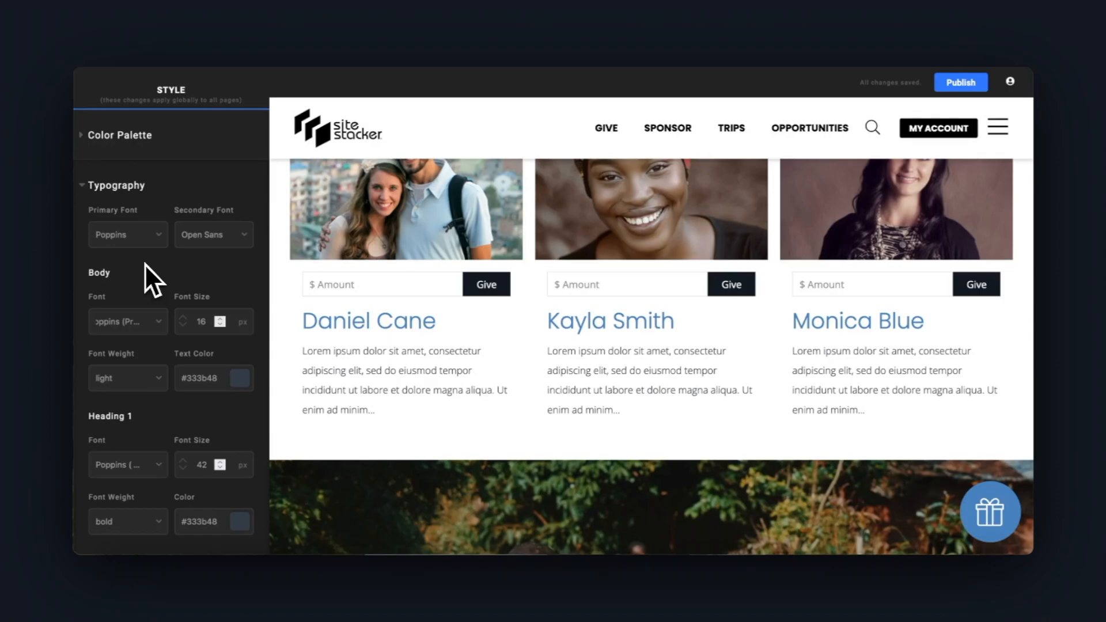
{"action": "left_click", "coordinate": [162, 239]}
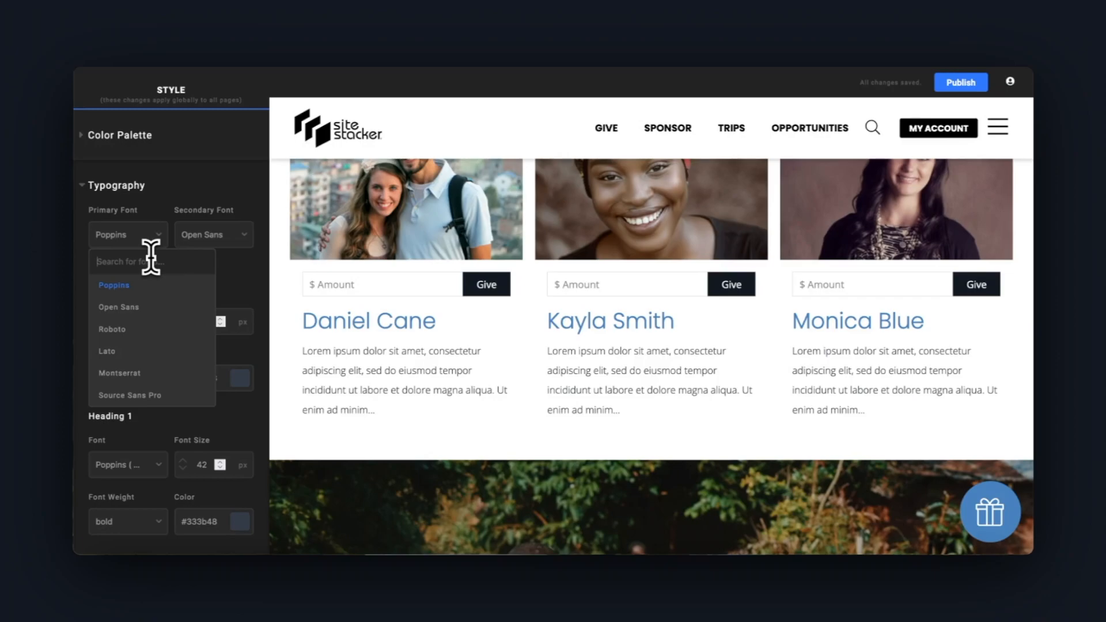
{"action": "type", "text": "monts"}
{"action": "left_click", "coordinate": [154, 286]}
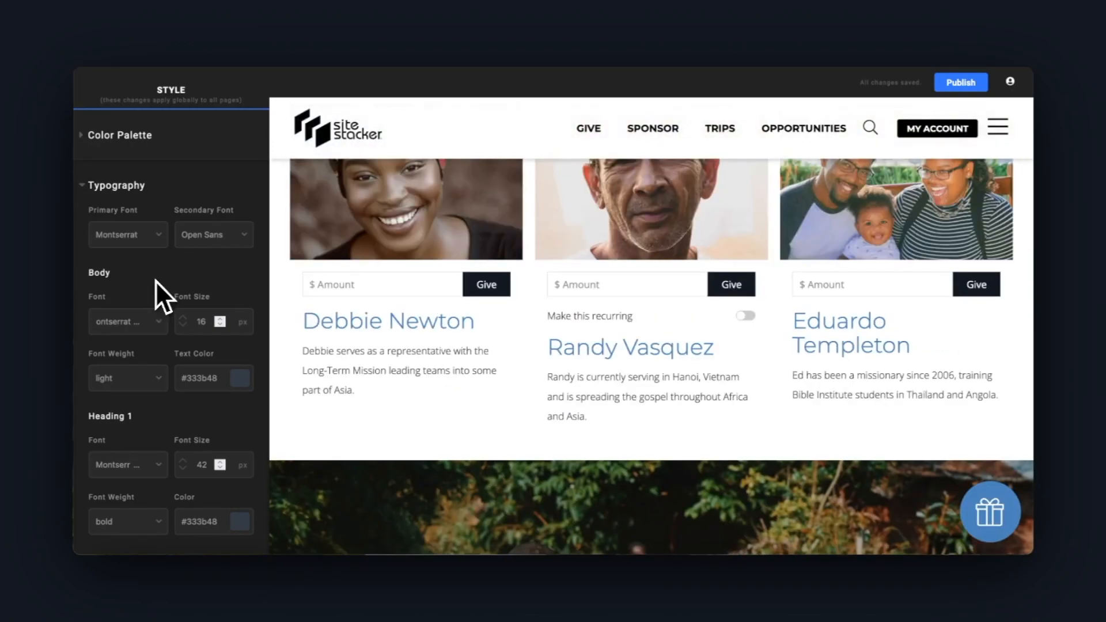
Look through the font, size, weight and color settings for the body text, headings and links
{"action": "scroll", "coordinate": [155, 281], "scroll_direction": "down", "scroll_amount": 2}
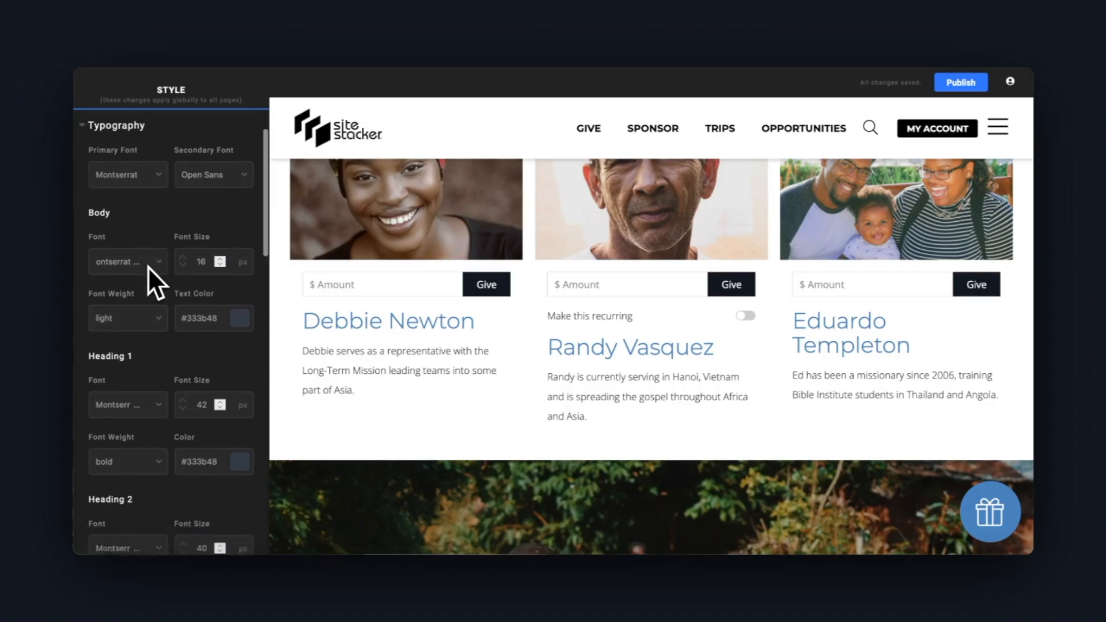
{"action": "scroll", "coordinate": [132, 230], "scroll_direction": "down", "scroll_amount": 6}
{"action": "scroll", "coordinate": [122, 257], "scroll_direction": "down", "scroll_amount": 20}
{"action": "scroll", "coordinate": [113, 324], "scroll_direction": "down", "scroll_amount": 6}
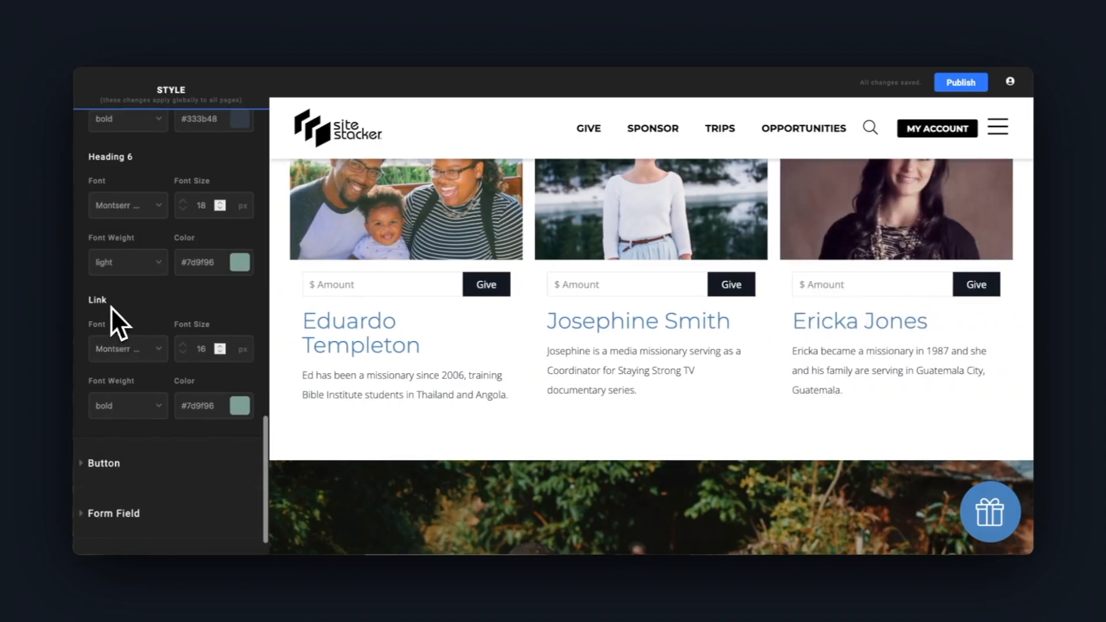
{"action": "scroll", "coordinate": [109, 317], "scroll_direction": "up", "scroll_amount": 9}
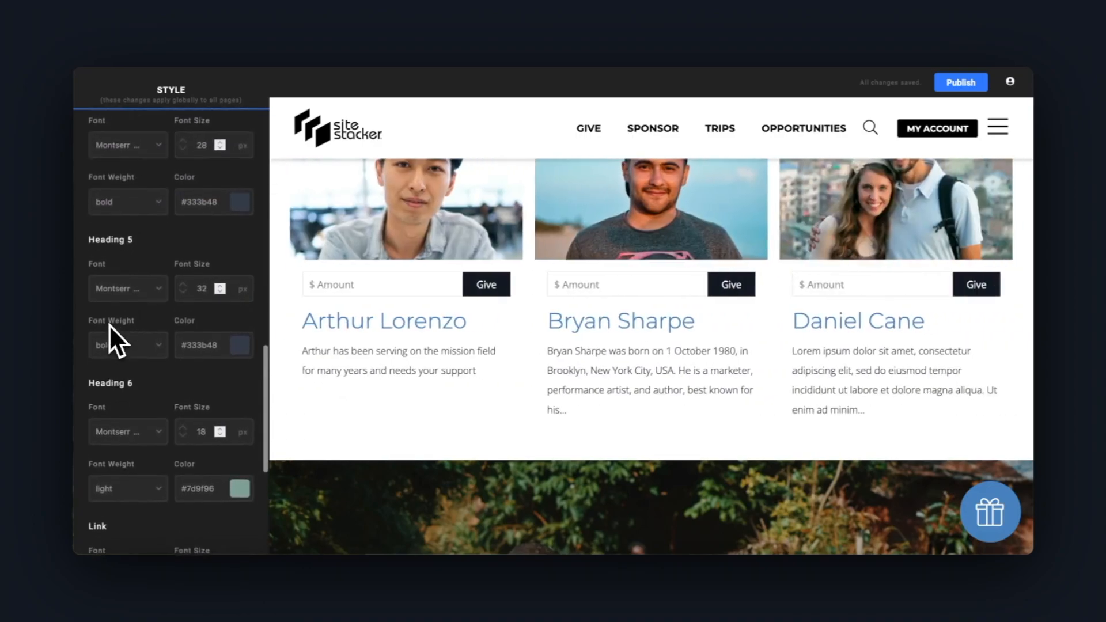
{"action": "scroll", "coordinate": [110, 324], "scroll_direction": "down", "scroll_amount": 2}
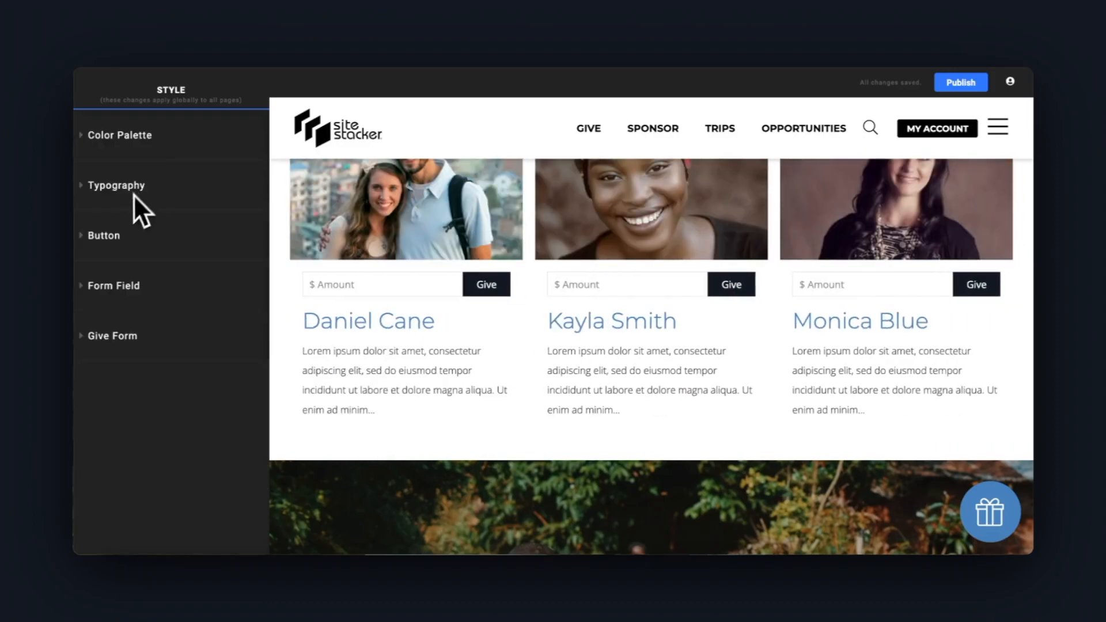
Expand the global button style settings and examine the buttons in the different sections of the home page preview
{"action": "left_click", "coordinate": [110, 236]}
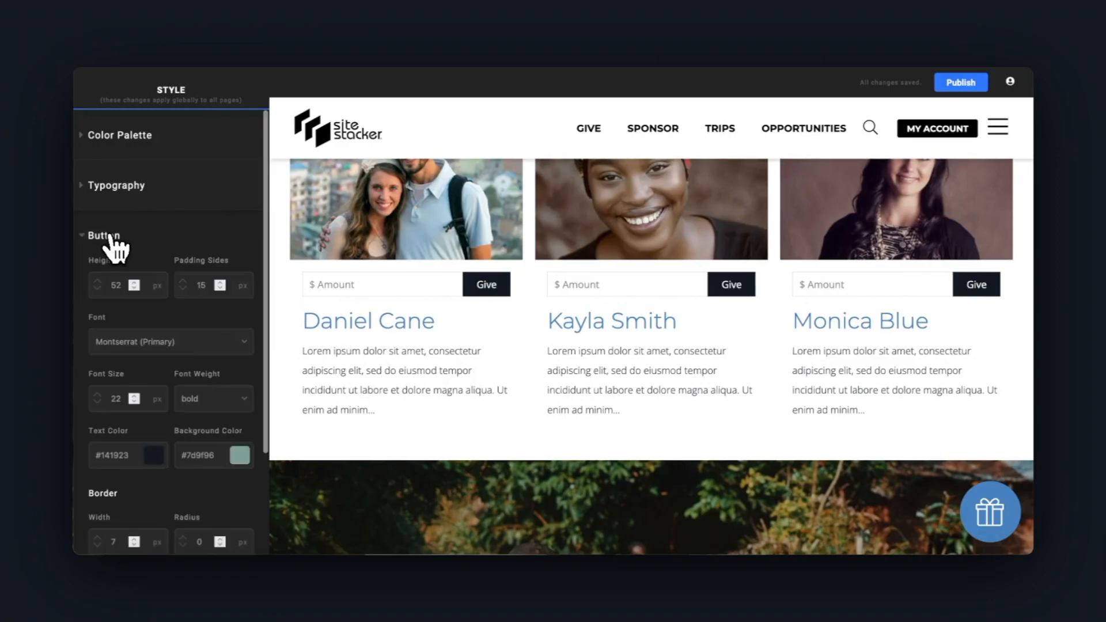
{"action": "scroll", "coordinate": [385, 274], "scroll_direction": "down", "scroll_amount": 5}
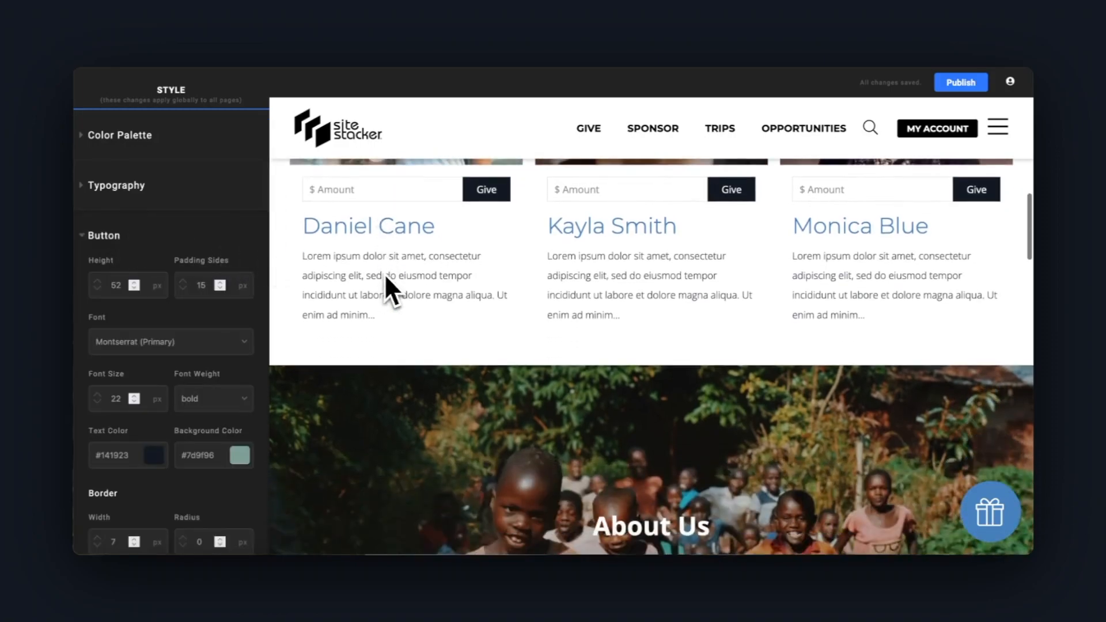
{"action": "scroll", "coordinate": [384, 274], "scroll_direction": "up", "scroll_amount": 2}
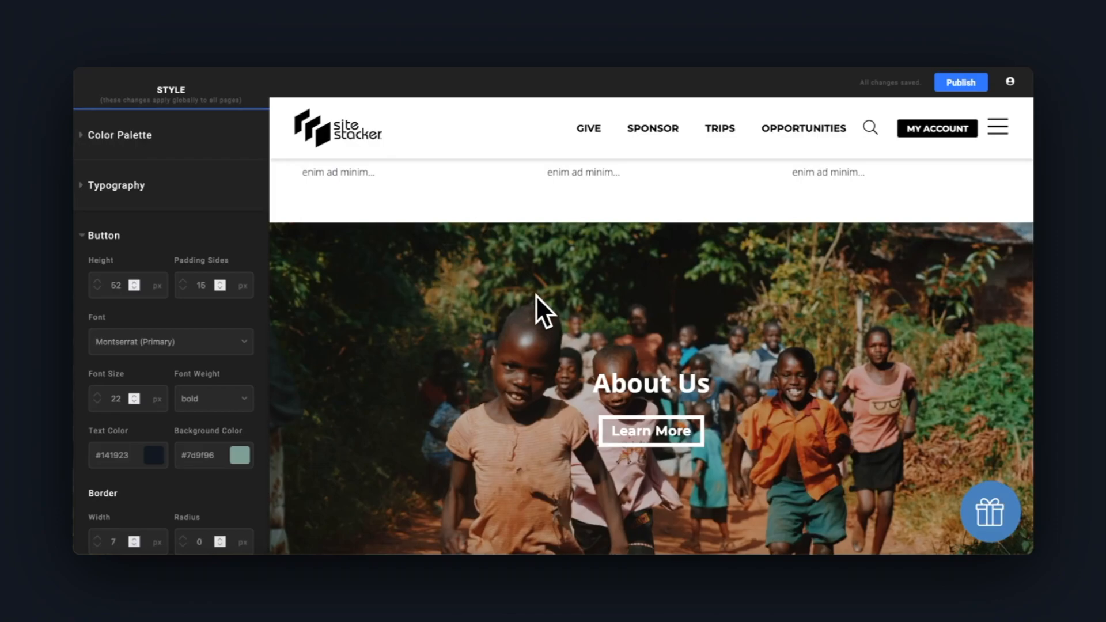
{"action": "scroll", "coordinate": [537, 296], "scroll_direction": "down", "scroll_amount": 1}
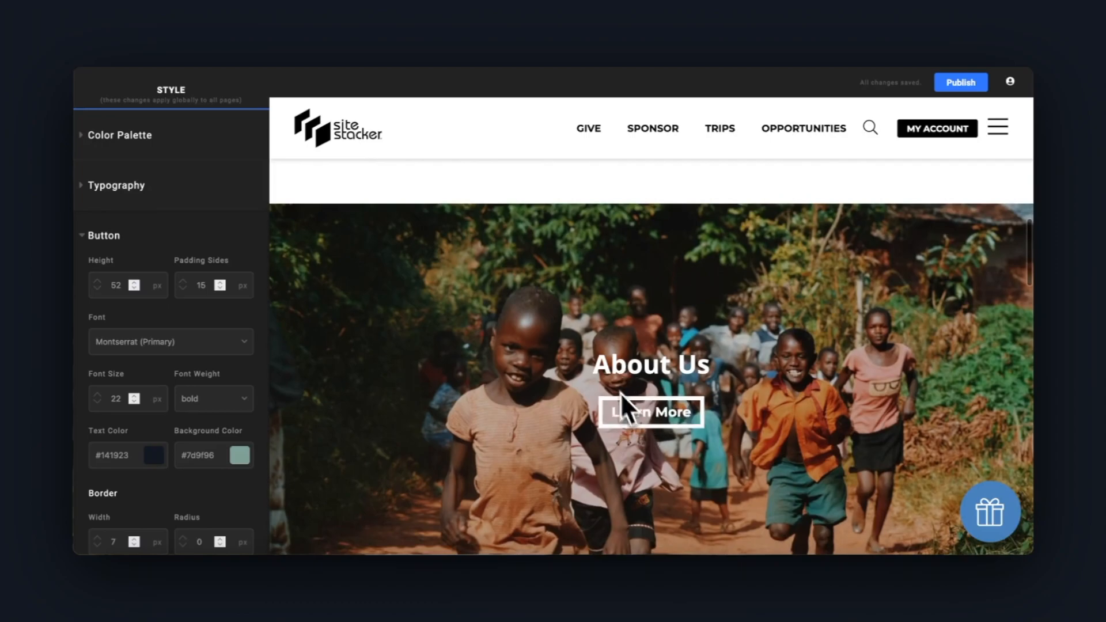
{"action": "scroll", "coordinate": [579, 363], "scroll_direction": "down", "scroll_amount": 9}
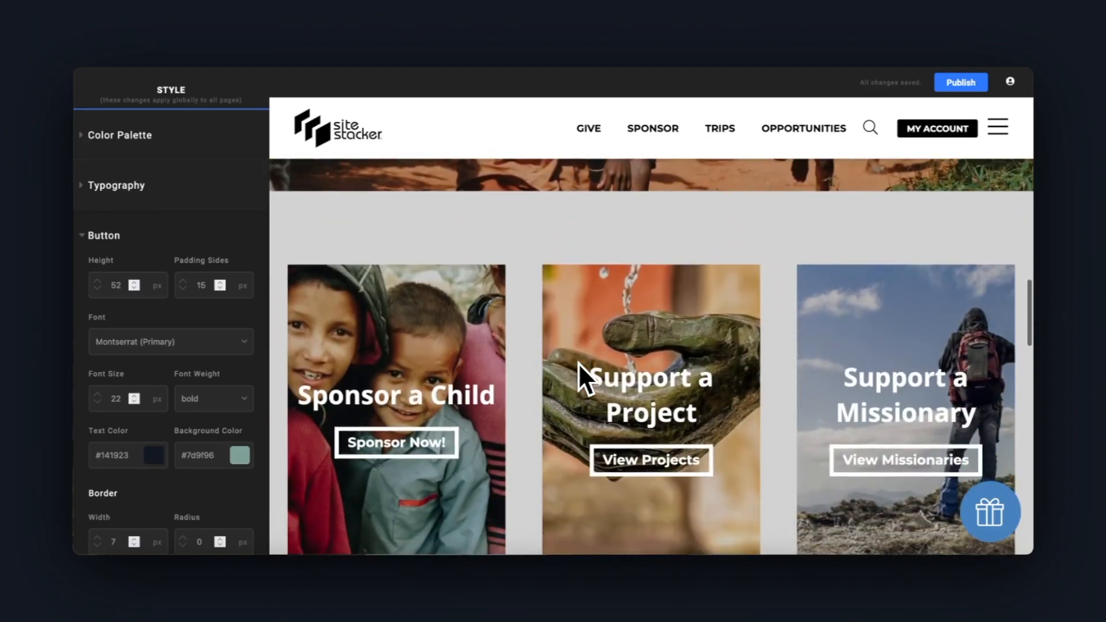
{"action": "scroll", "coordinate": [579, 363], "scroll_direction": "down", "scroll_amount": 12}
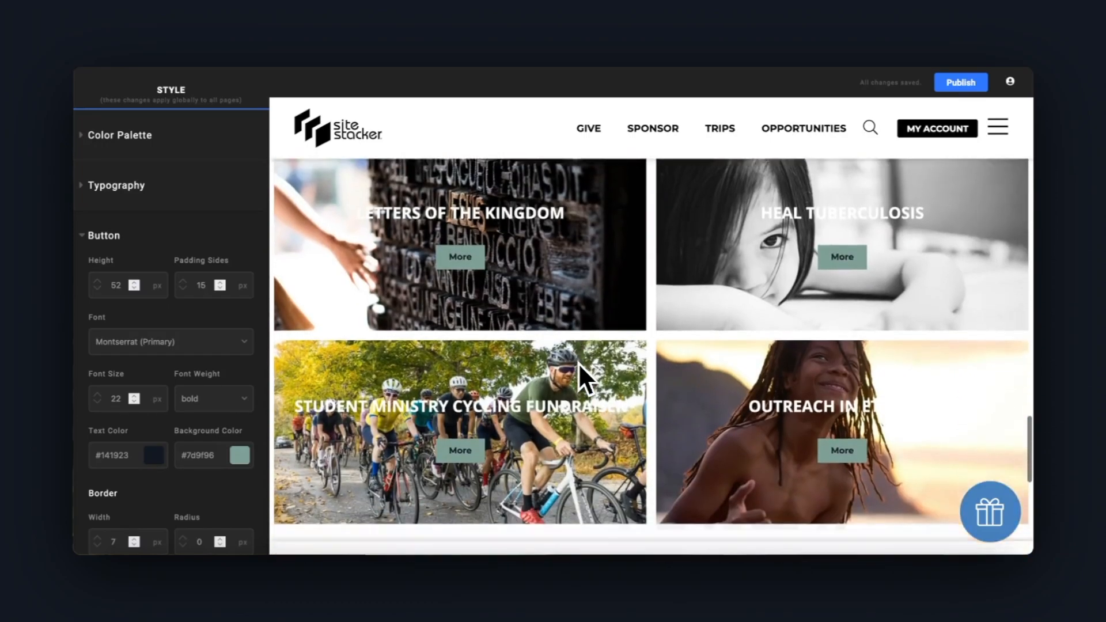
{"action": "scroll", "coordinate": [577, 361], "scroll_direction": "up", "scroll_amount": 3}
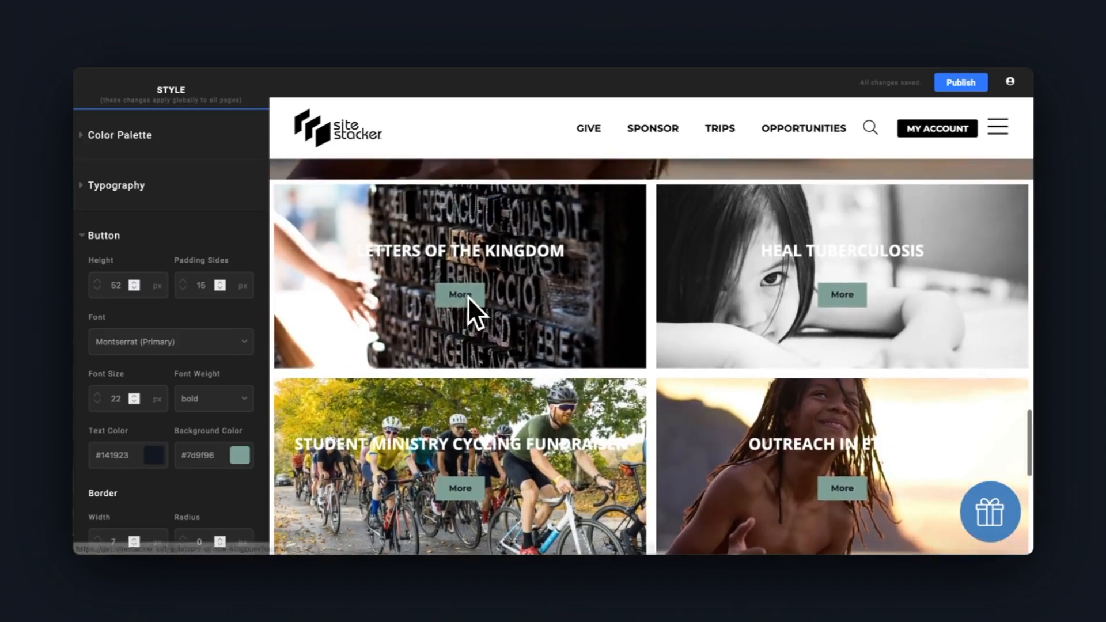
Set the global button text color to white #ffffff
{"action": "scroll", "coordinate": [210, 352], "scroll_direction": "down", "scroll_amount": 1}
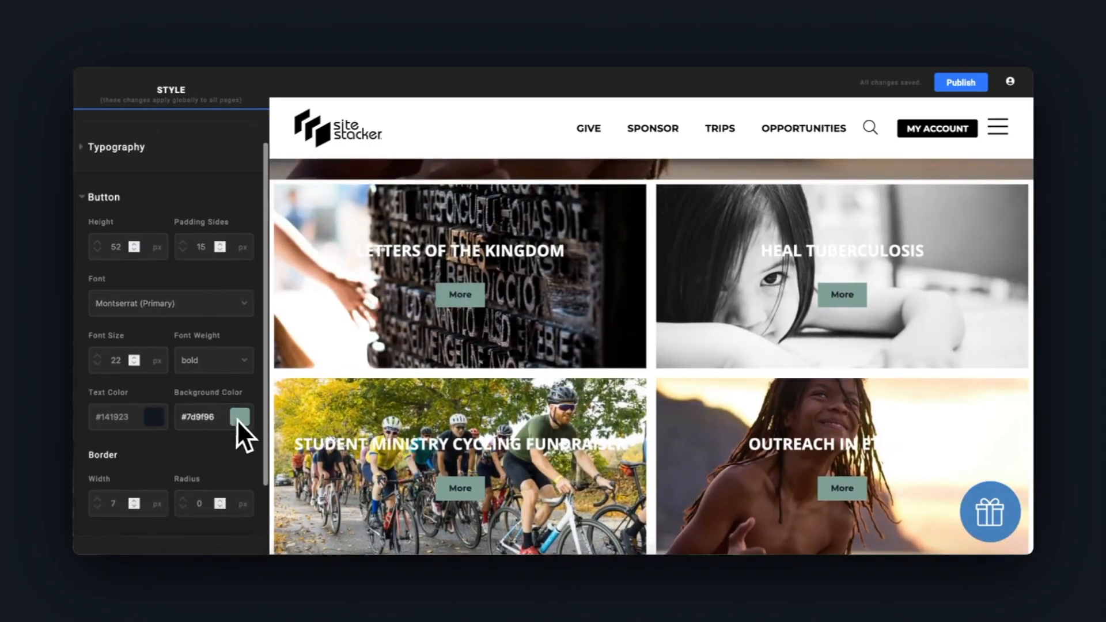
{"action": "left_click", "coordinate": [154, 416]}
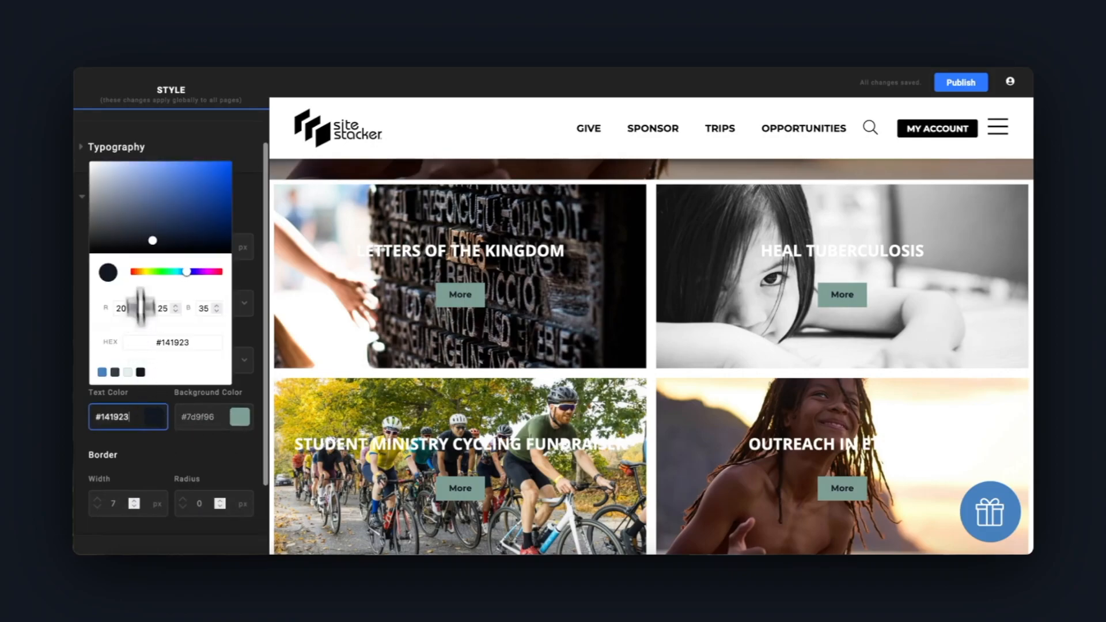
{"action": "left_click", "coordinate": [92, 164]}
{"action": "left_click", "coordinate": [80, 143]}
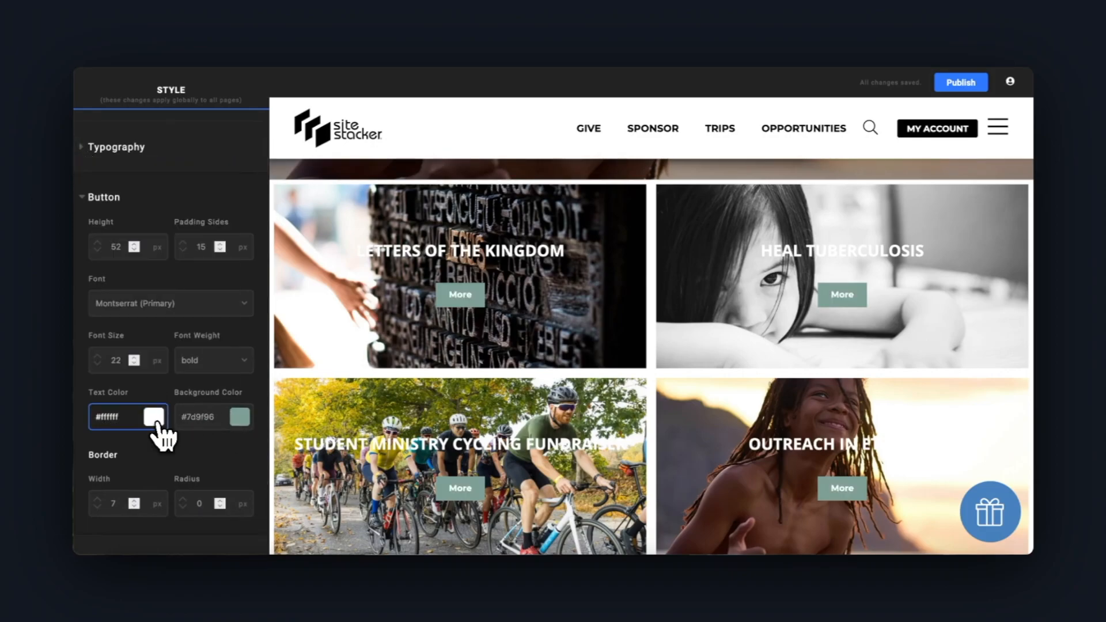
Give the global buttons a 100 px border radius, 13 px border width, 59 px height, 17 px side padding and the Open Sans (Secondary) font
{"action": "scroll", "coordinate": [163, 434], "scroll_direction": "down", "scroll_amount": 2}
{"action": "left_click", "coordinate": [200, 438]}
{"action": "type", "text": "100"}
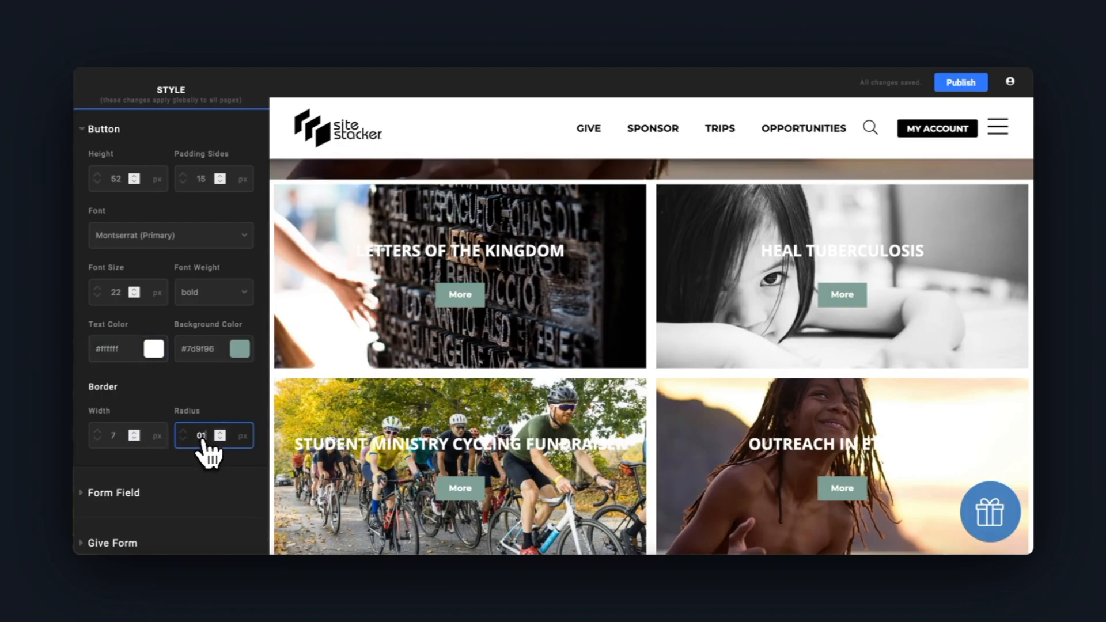
{"action": "left_click", "coordinate": [132, 433]}
{"action": "left_click", "coordinate": [133, 433]}
{"action": "left_click", "coordinate": [132, 433]}
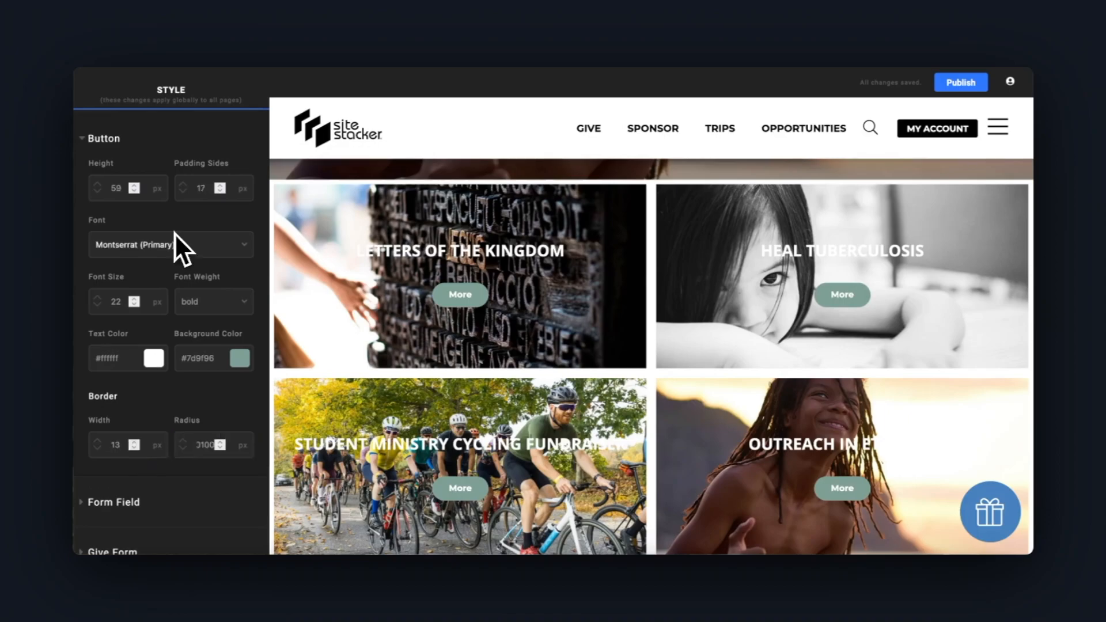
{"action": "left_click", "coordinate": [179, 244]}
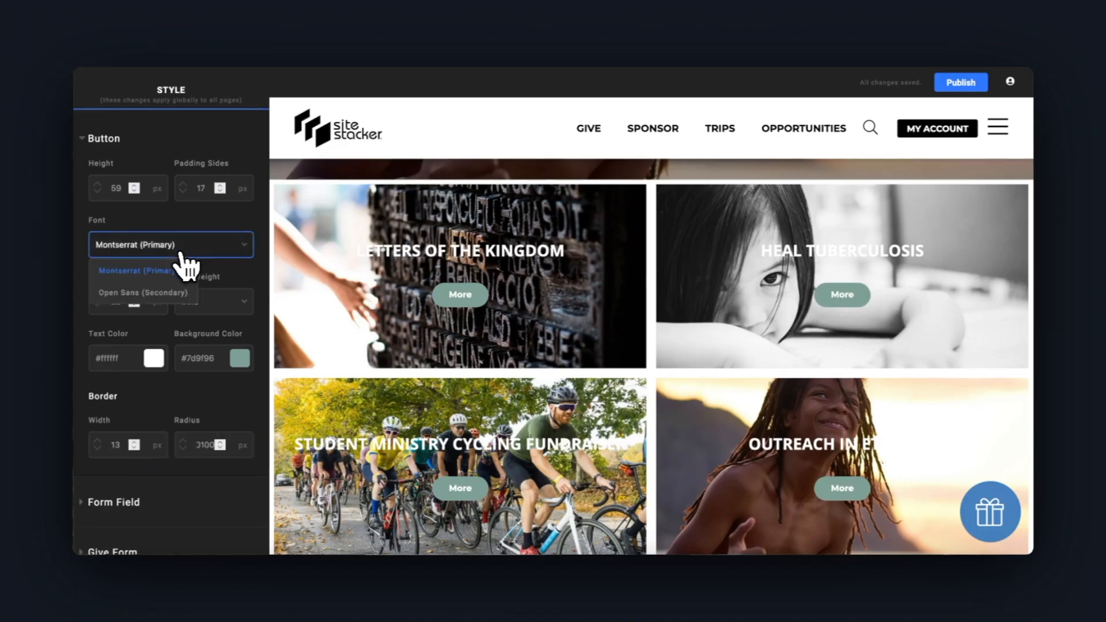
{"action": "left_click", "coordinate": [185, 291]}
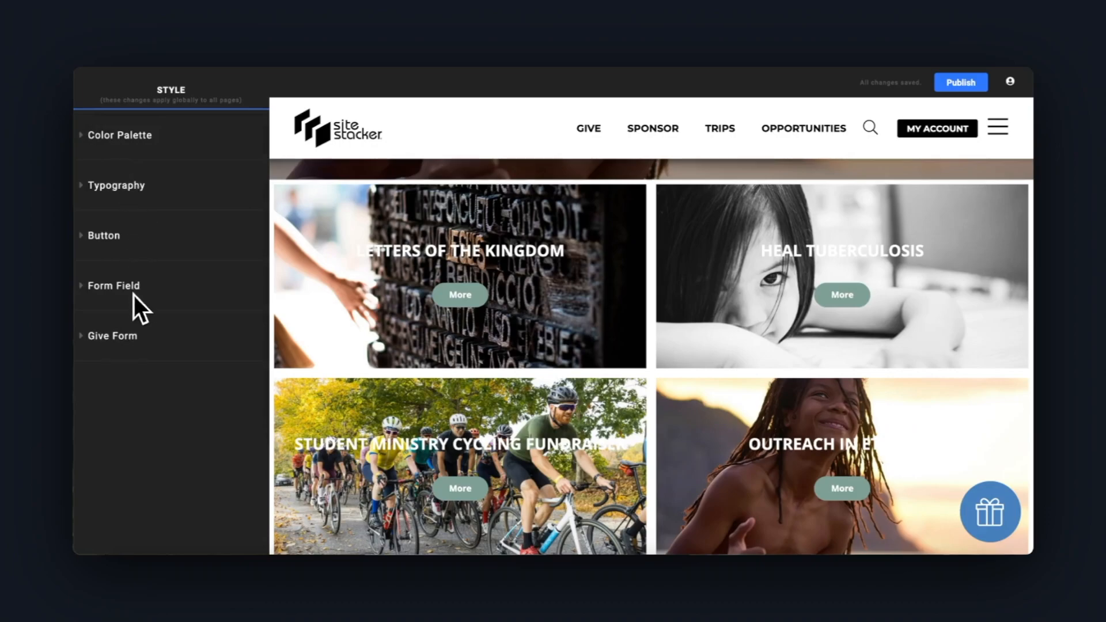
Expand the global form field settings and bring the contact form's fields into view in the preview
{"action": "left_click", "coordinate": [135, 293]}
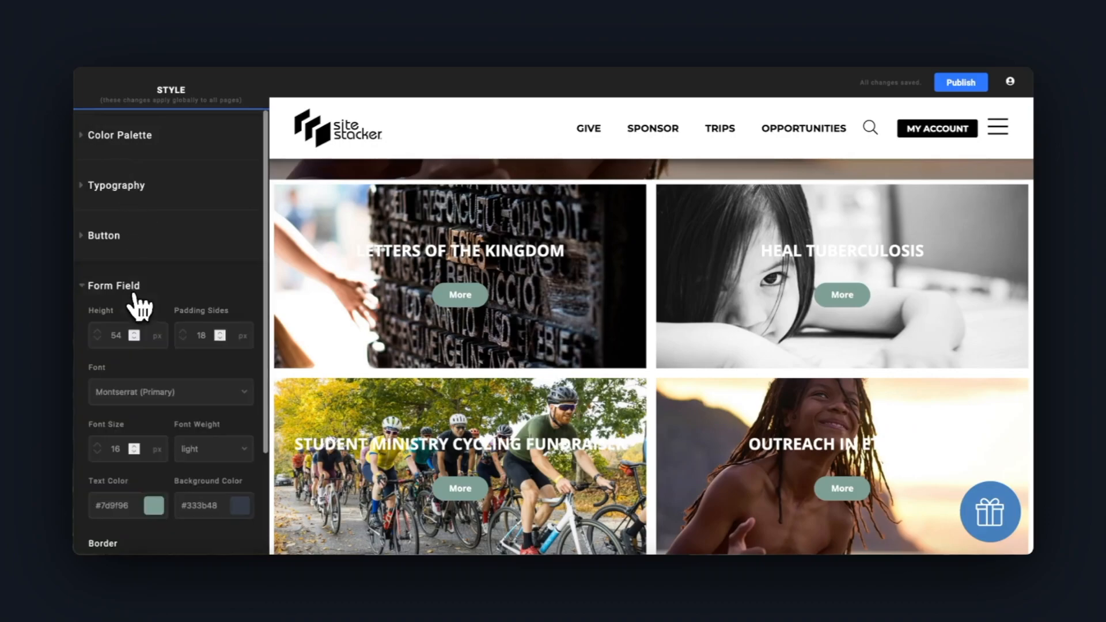
{"action": "left_click", "coordinate": [780, 291]}
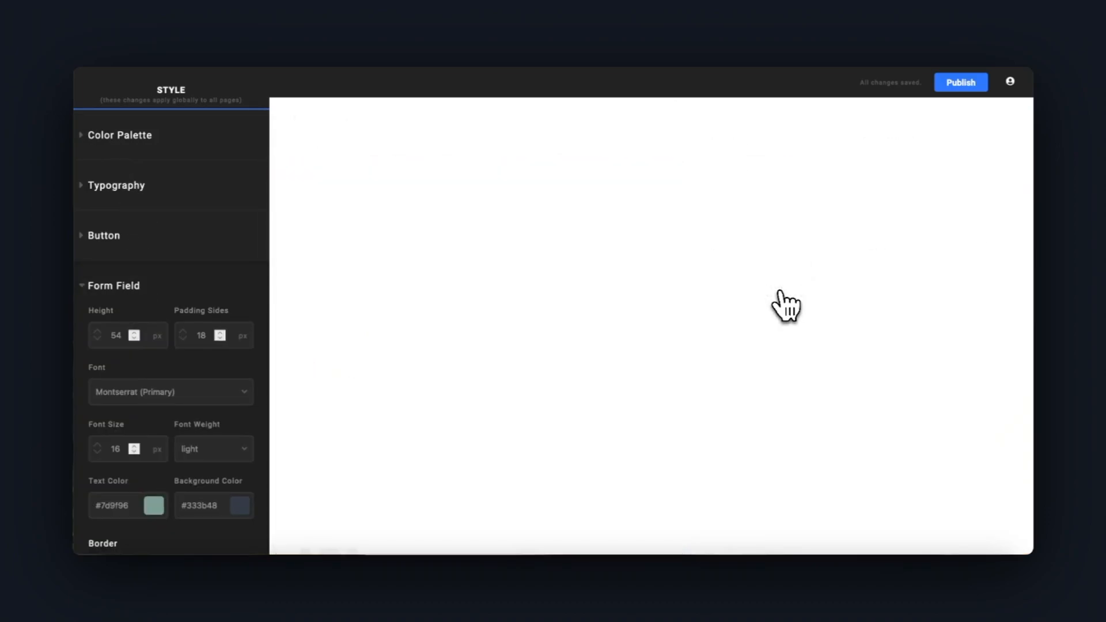
{"action": "scroll", "coordinate": [786, 305], "scroll_direction": "down", "scroll_amount": 1}
{"action": "scroll", "coordinate": [786, 305], "scroll_direction": "down", "scroll_amount": 1}
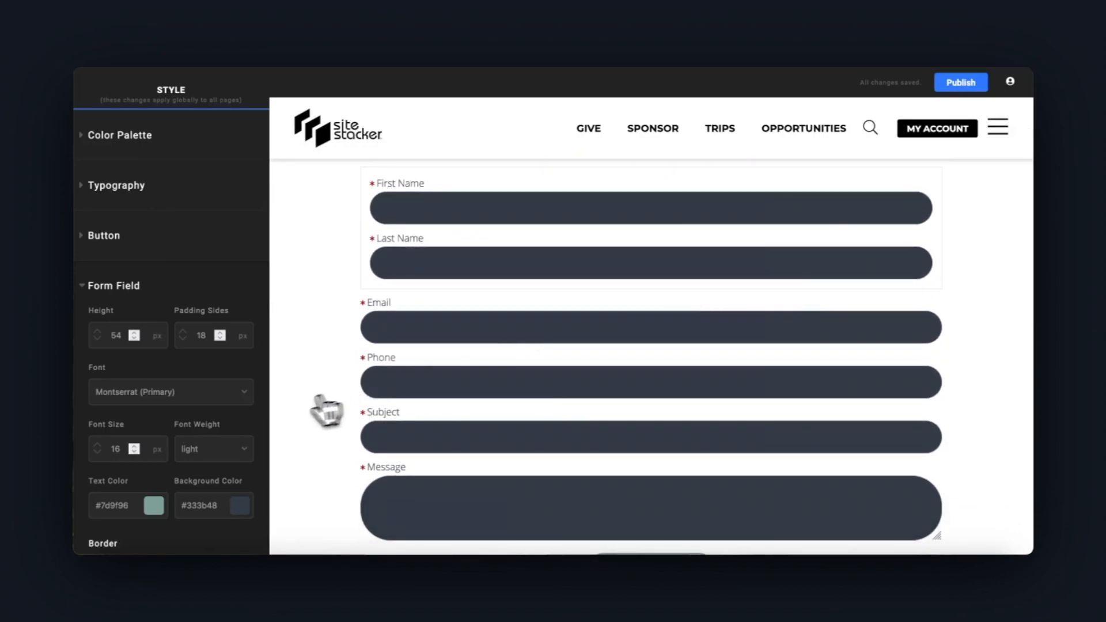
Set the form field background color to light gray #cccccc
{"action": "scroll", "coordinate": [219, 429], "scroll_direction": "down", "scroll_amount": 1}
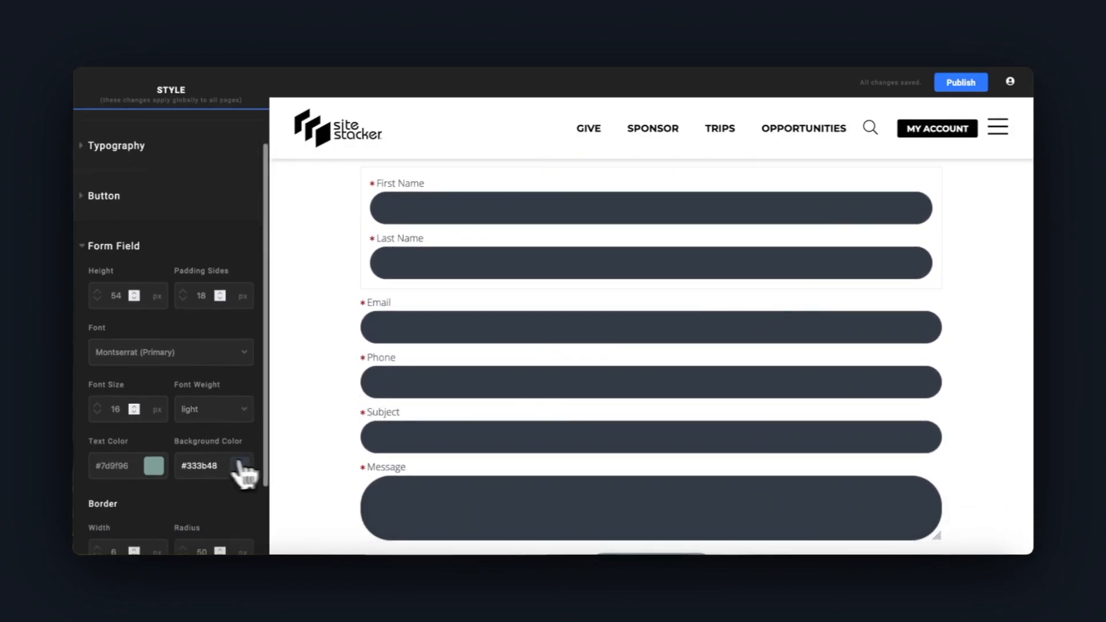
{"action": "scroll", "coordinate": [225, 480], "scroll_direction": "down", "scroll_amount": 1}
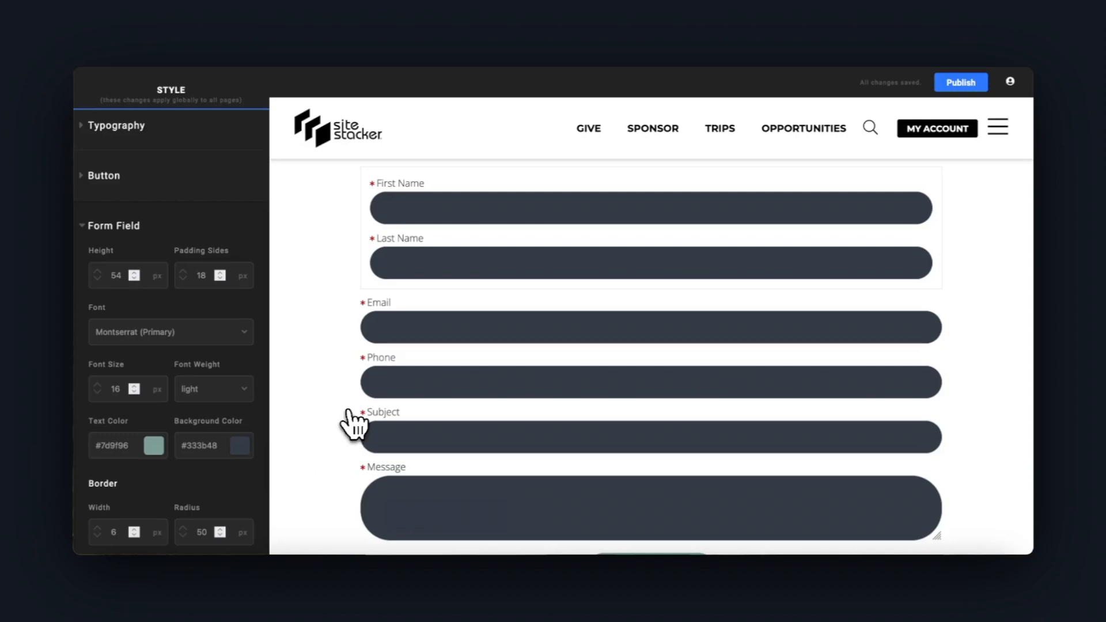
{"action": "left_click", "coordinate": [241, 447]}
{"action": "left_click_drag", "start_coordinate": [215, 253], "coordinate": [167, 211]}
{"action": "left_click", "coordinate": [167, 211]}
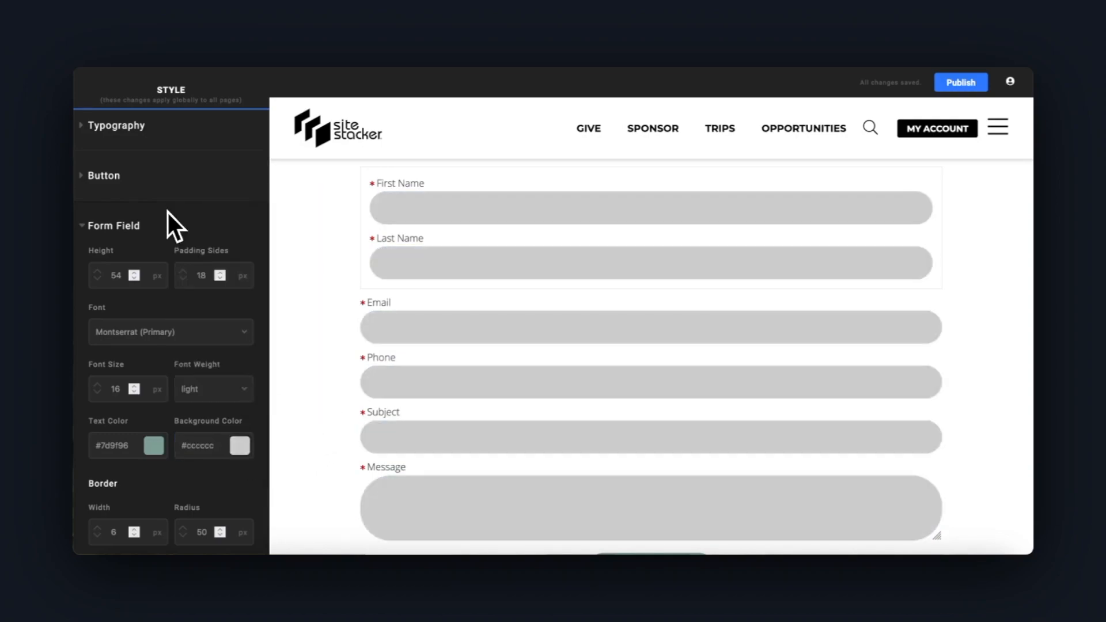
Inspect the form field text color and set the form field height to 50 px
{"action": "left_click", "coordinate": [153, 446]}
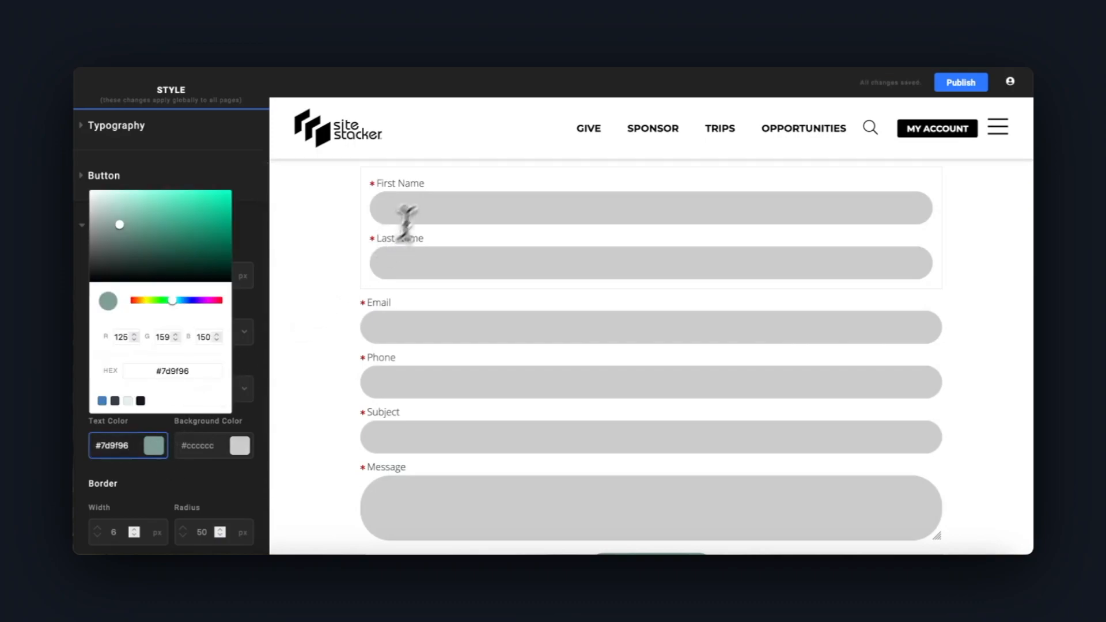
{"action": "left_click", "coordinate": [429, 210]}
{"action": "left_click", "coordinate": [134, 275]}
{"action": "left_click", "coordinate": [134, 274]}
{"action": "left_click", "coordinate": [134, 275]}
{"action": "left_click", "coordinate": [134, 275]}
{"action": "left_click", "coordinate": [135, 274]}
{"action": "left_click", "coordinate": [134, 275]}
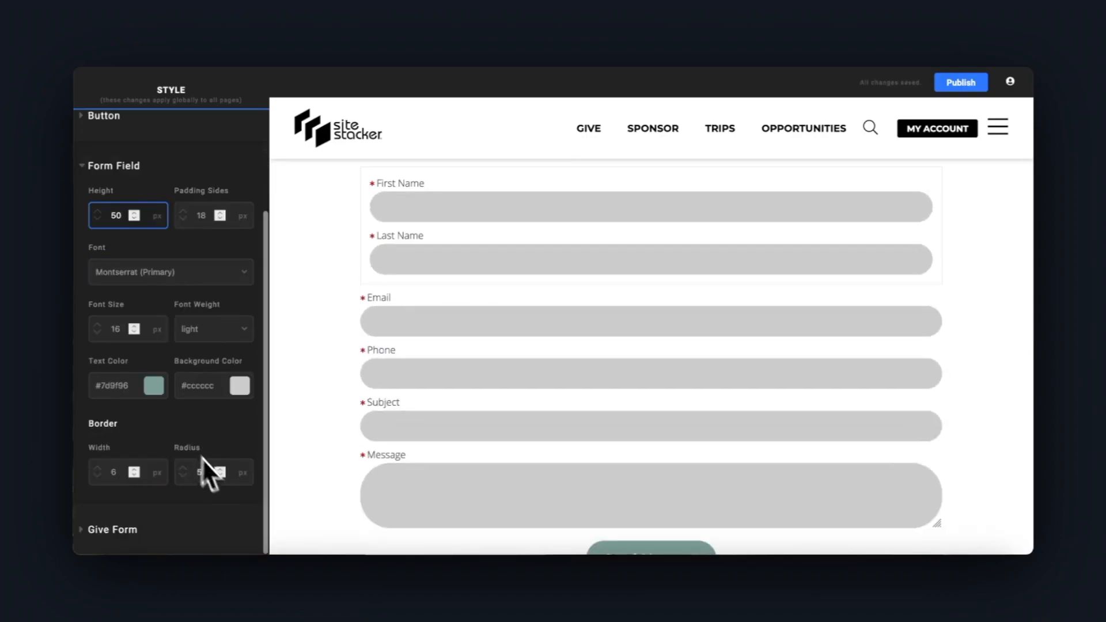
Try out different border radius values for the form fields
{"action": "scroll", "coordinate": [211, 477], "scroll_direction": "up", "scroll_amount": 2}
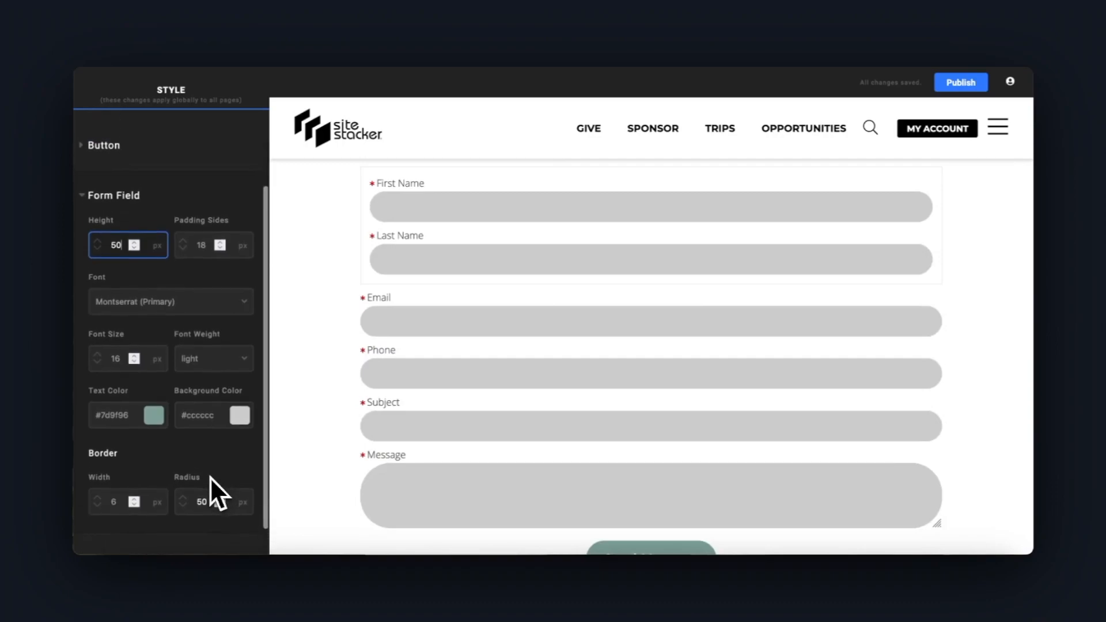
{"action": "scroll", "coordinate": [212, 479], "scroll_direction": "down", "scroll_amount": 1}
{"action": "left_click", "coordinate": [219, 486]}
{"action": "left_click", "coordinate": [219, 486]}
{"action": "left_click", "coordinate": [219, 486]}
{"action": "left_click", "coordinate": [218, 486]}
{"action": "left_click", "coordinate": [219, 486]}
{"action": "left_click", "coordinate": [219, 486]}
{"action": "left_click", "coordinate": [207, 487]}
{"action": "key", "text": "BackSpace"}
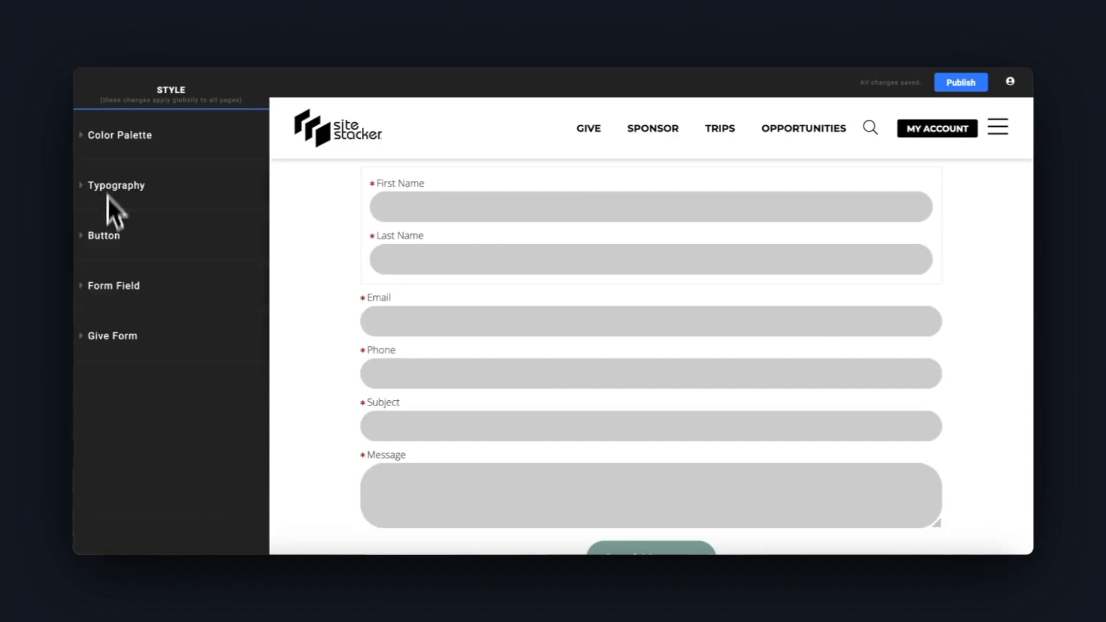
Expand the give form settings and try the donation amount buttons of the Outreach in Ethiopia form in the preview
{"action": "left_click", "coordinate": [110, 336]}
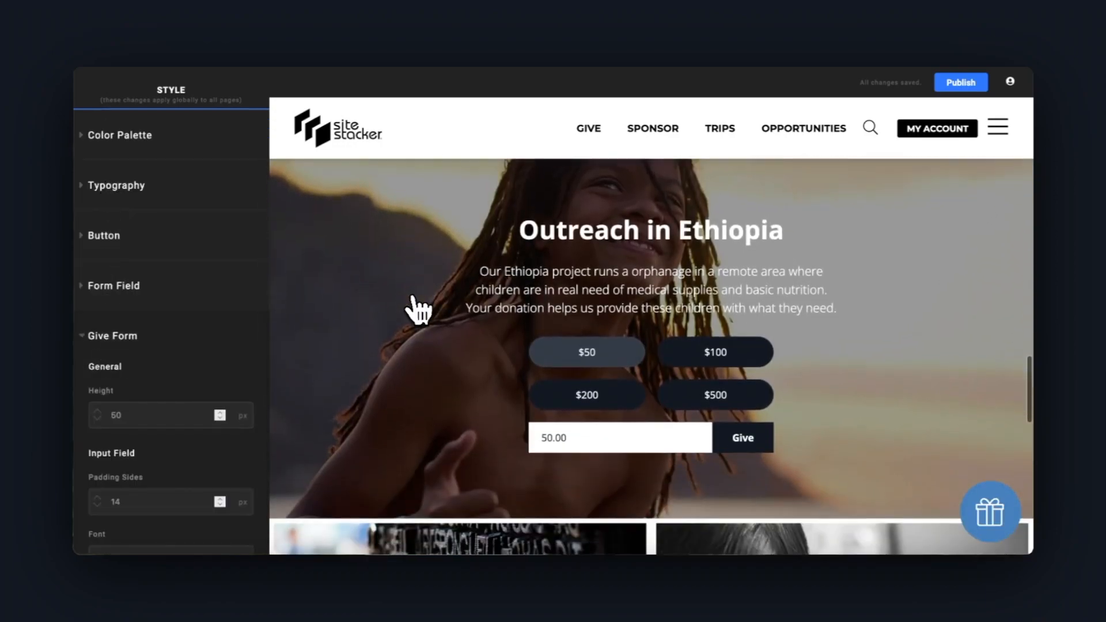
{"action": "left_click", "coordinate": [688, 368]}
{"action": "left_click", "coordinate": [700, 395]}
{"action": "left_click", "coordinate": [625, 371]}
Set the general height of the give form to 58 px
{"action": "scroll", "coordinate": [217, 400], "scroll_direction": "down", "scroll_amount": 1}
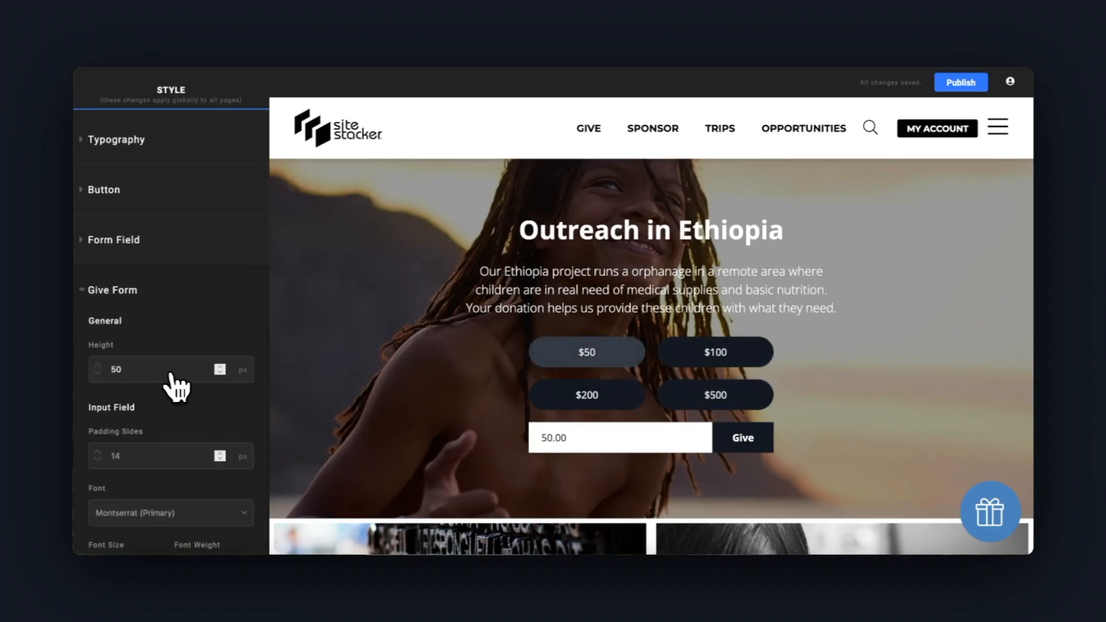
{"action": "left_click", "coordinate": [220, 367]}
{"action": "left_click", "coordinate": [219, 368]}
{"action": "left_click", "coordinate": [220, 367]}
{"action": "left_click", "coordinate": [219, 368]}
{"action": "left_click", "coordinate": [219, 367]}
{"action": "left_click", "coordinate": [220, 367]}
{"action": "left_click", "coordinate": [219, 367]}
{"action": "left_click", "coordinate": [219, 368]}
Try a different background color for the give form's input field
{"action": "scroll", "coordinate": [218, 374], "scroll_direction": "down", "scroll_amount": 4}
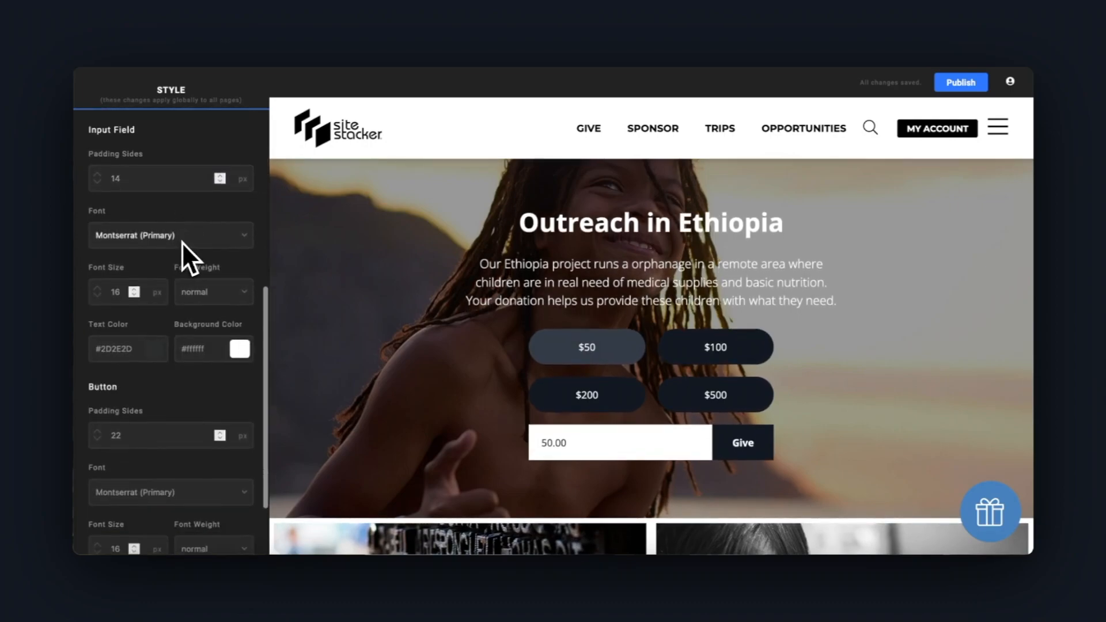
{"action": "scroll", "coordinate": [182, 241], "scroll_direction": "down", "scroll_amount": 1}
{"action": "scroll", "coordinate": [178, 250], "scroll_direction": "down", "scroll_amount": 1}
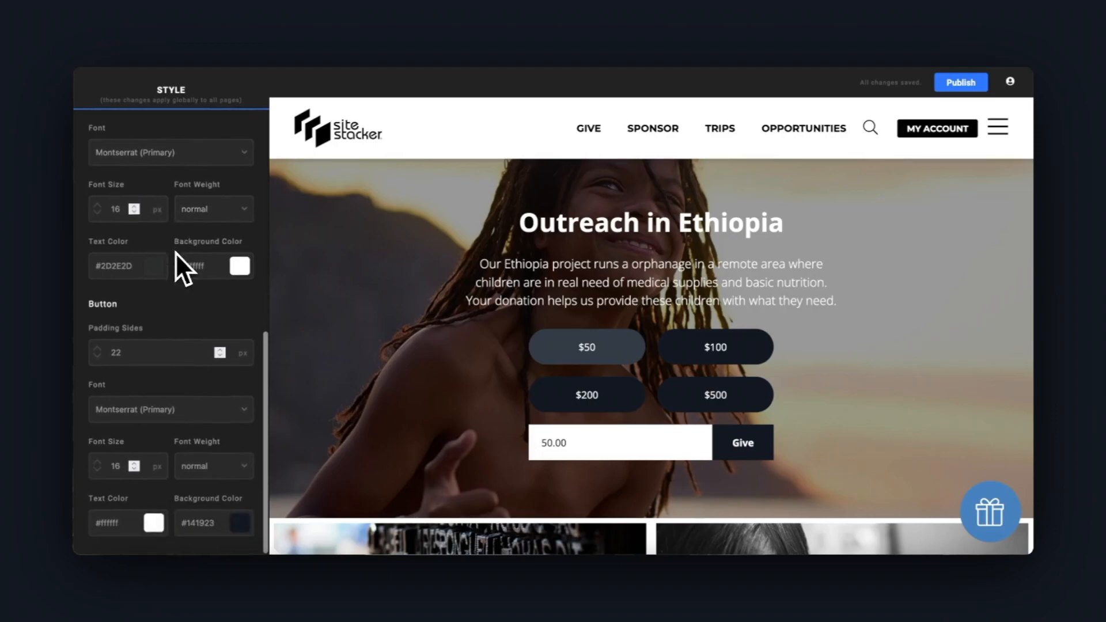
{"action": "left_click", "coordinate": [239, 266]}
{"action": "left_click_drag", "start_coordinate": [227, 299], "coordinate": [175, 280]}
{"action": "left_click", "coordinate": [169, 299]}
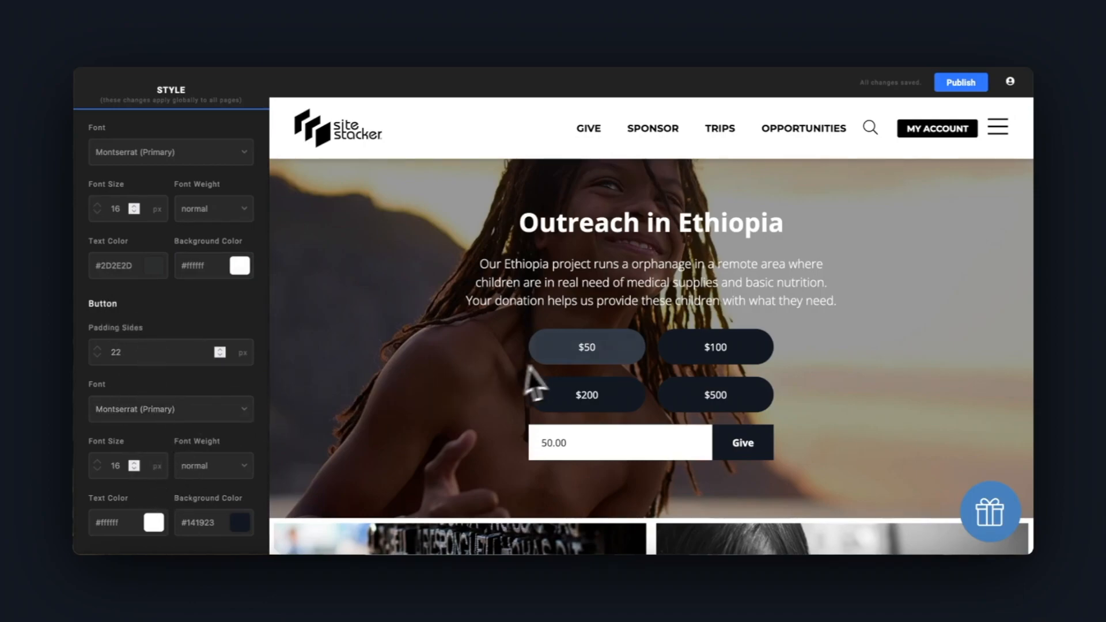
Set the give form's button background color to light blue-gray #bdc4d3 and test the donation amount buttons in the preview
{"action": "left_click", "coordinate": [240, 522]}
{"action": "left_click_drag", "start_coordinate": [225, 288], "coordinate": [191, 283]}
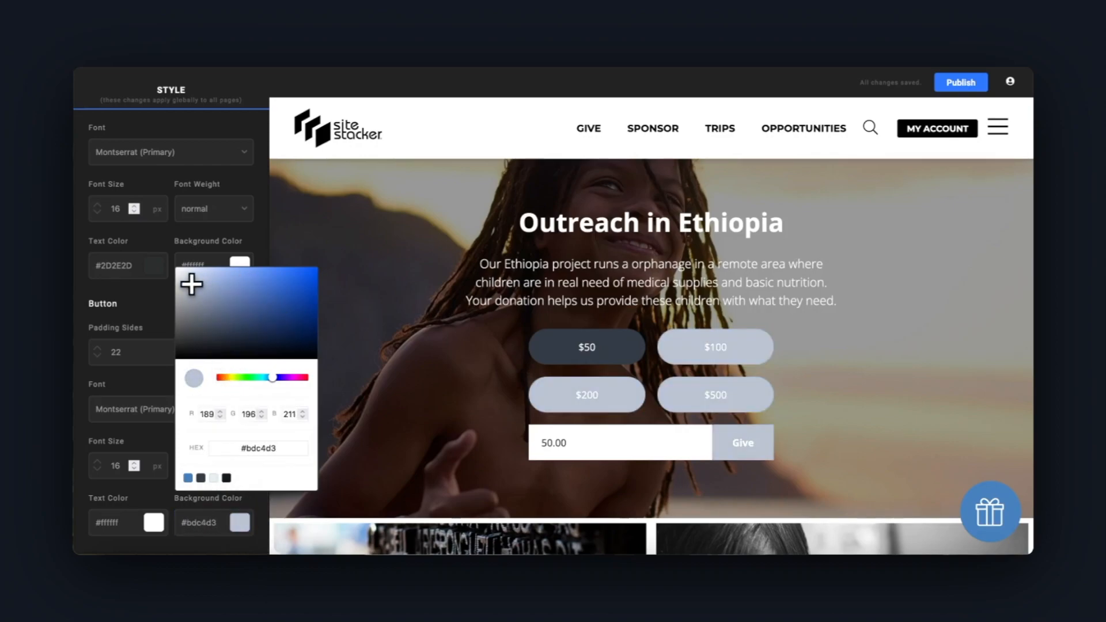
{"action": "left_click", "coordinate": [173, 323]}
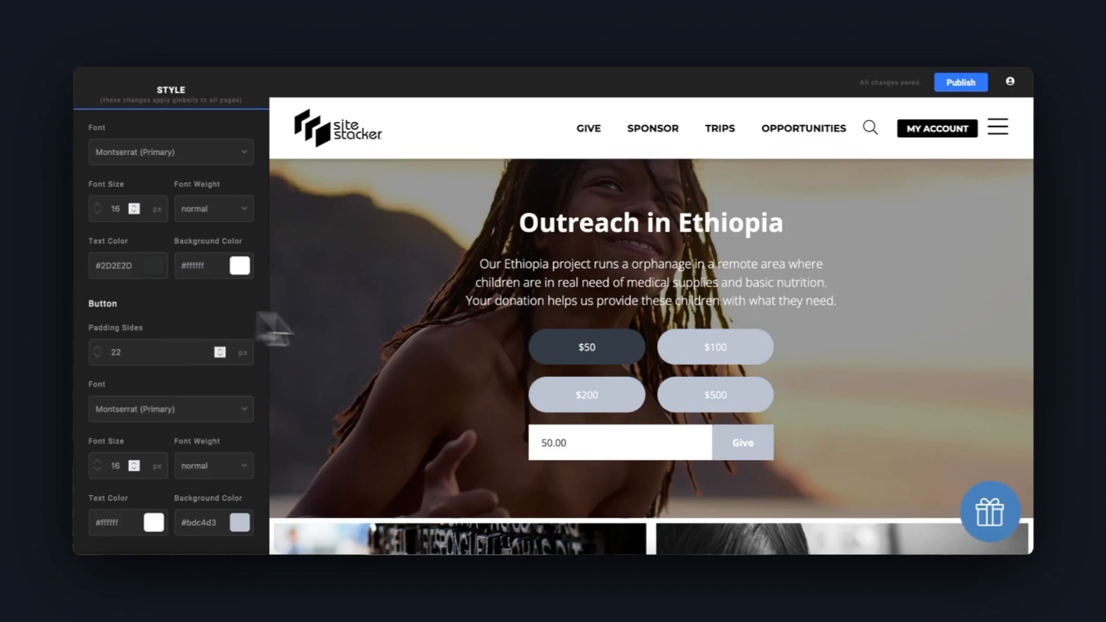
{"action": "left_click", "coordinate": [707, 349]}
{"action": "left_click", "coordinate": [628, 349]}
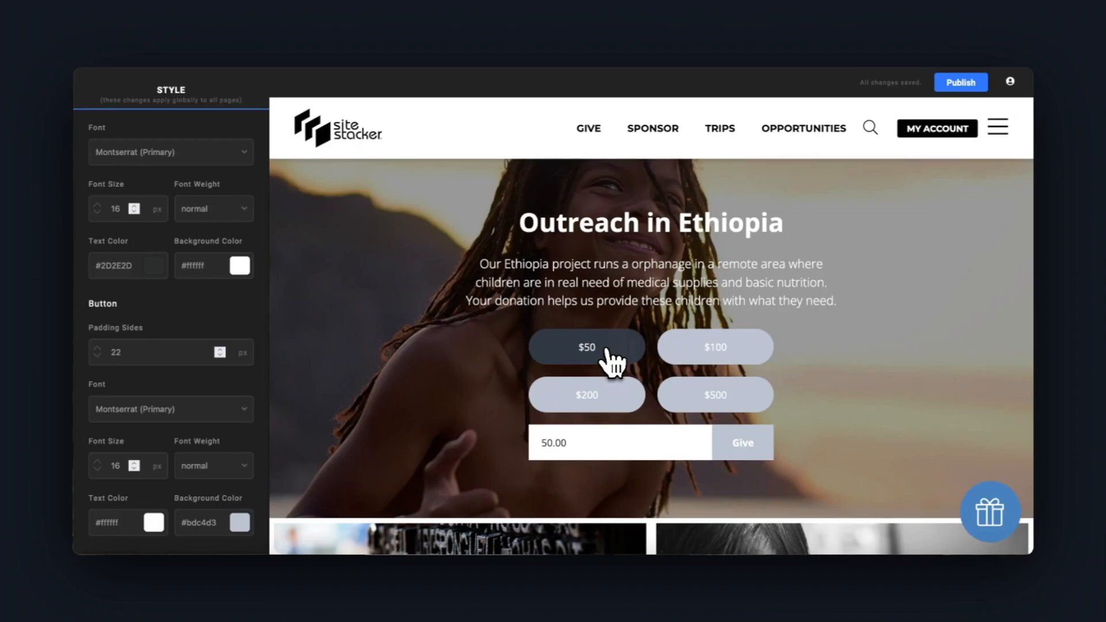
Set Color 2 of the color palette to blue #6192e1 to recolor the selected donation amount button
{"action": "scroll", "coordinate": [163, 353], "scroll_direction": "up", "scroll_amount": 10}
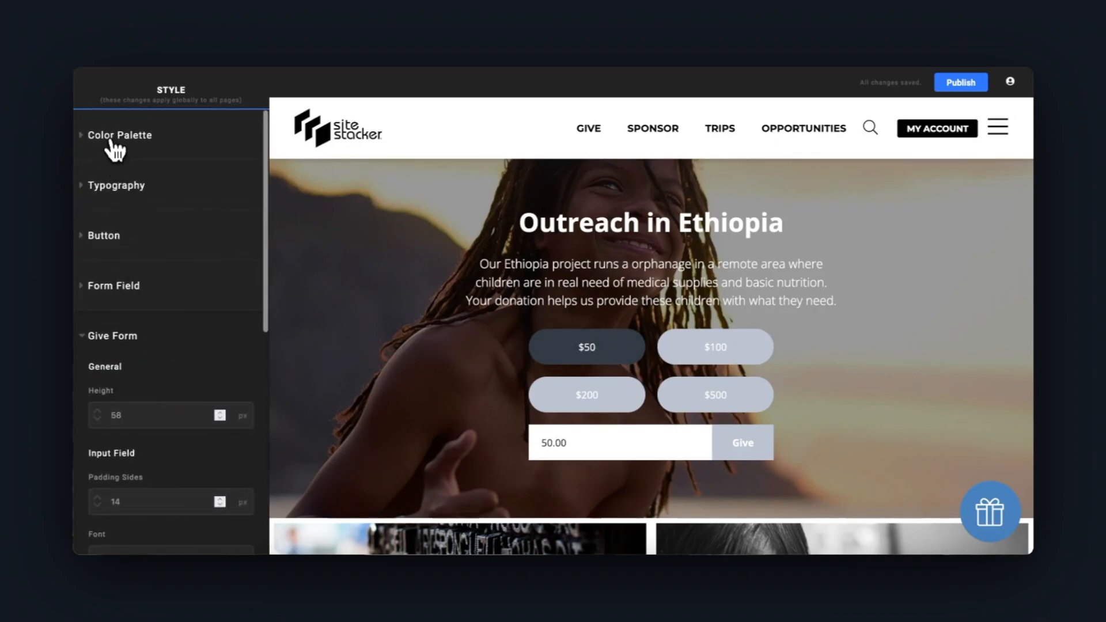
{"action": "left_click", "coordinate": [112, 143]}
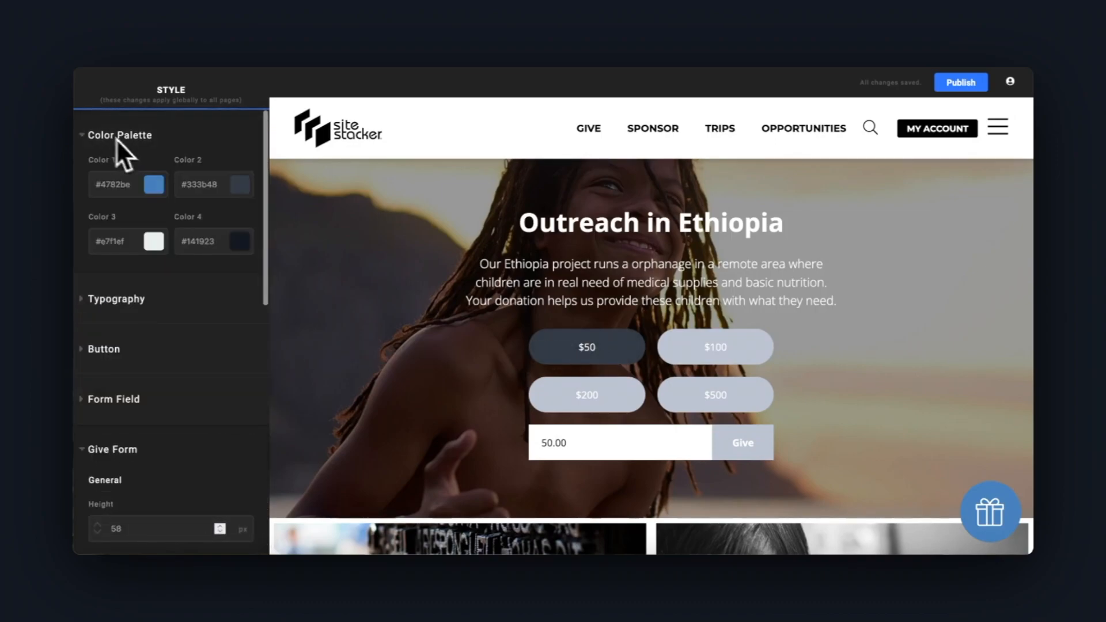
{"action": "left_click", "coordinate": [209, 195]}
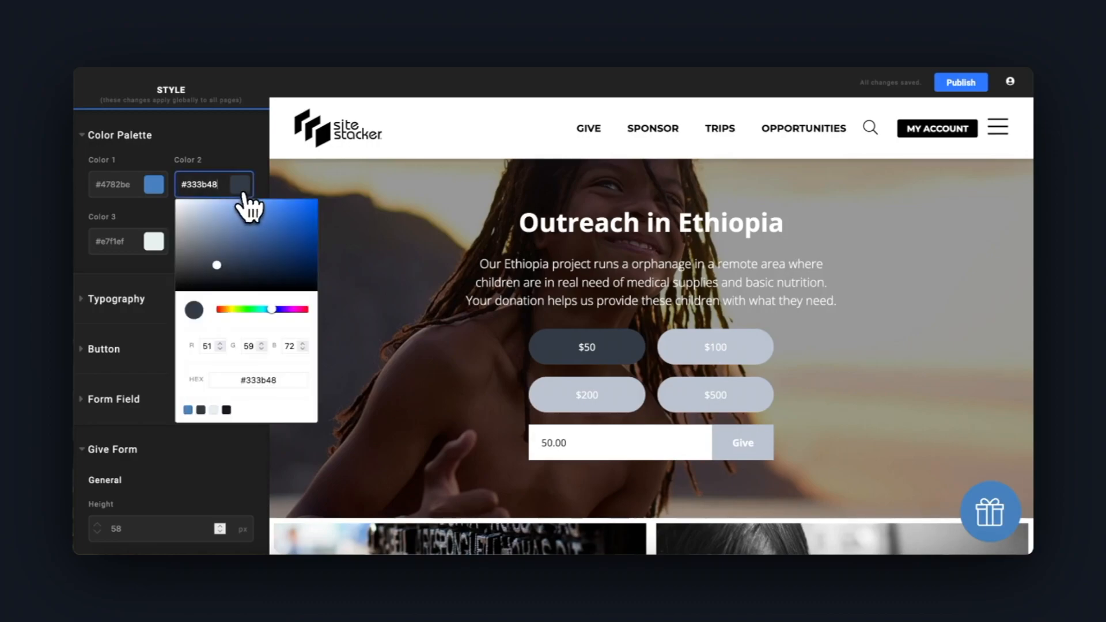
{"action": "left_click", "coordinate": [252, 229]}
{"action": "left_click", "coordinate": [255, 212]}
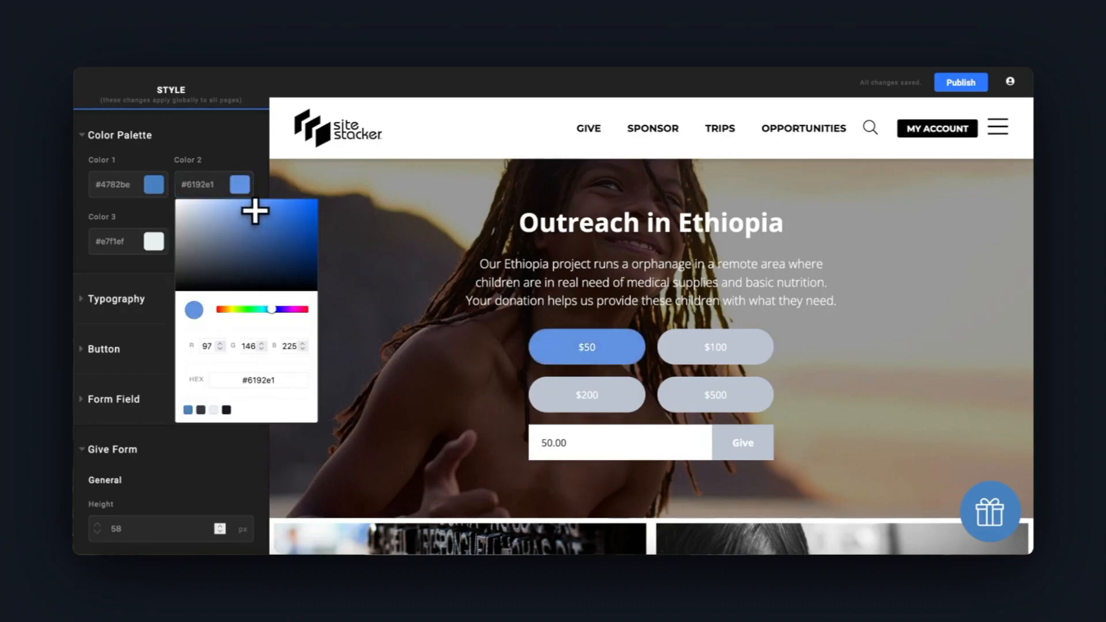
{"action": "left_click", "coordinate": [126, 137]}
Set the give form's button background color to dark blue #293e68
{"action": "scroll", "coordinate": [217, 462], "scroll_direction": "down", "scroll_amount": 7}
{"action": "left_click", "coordinate": [239, 522]}
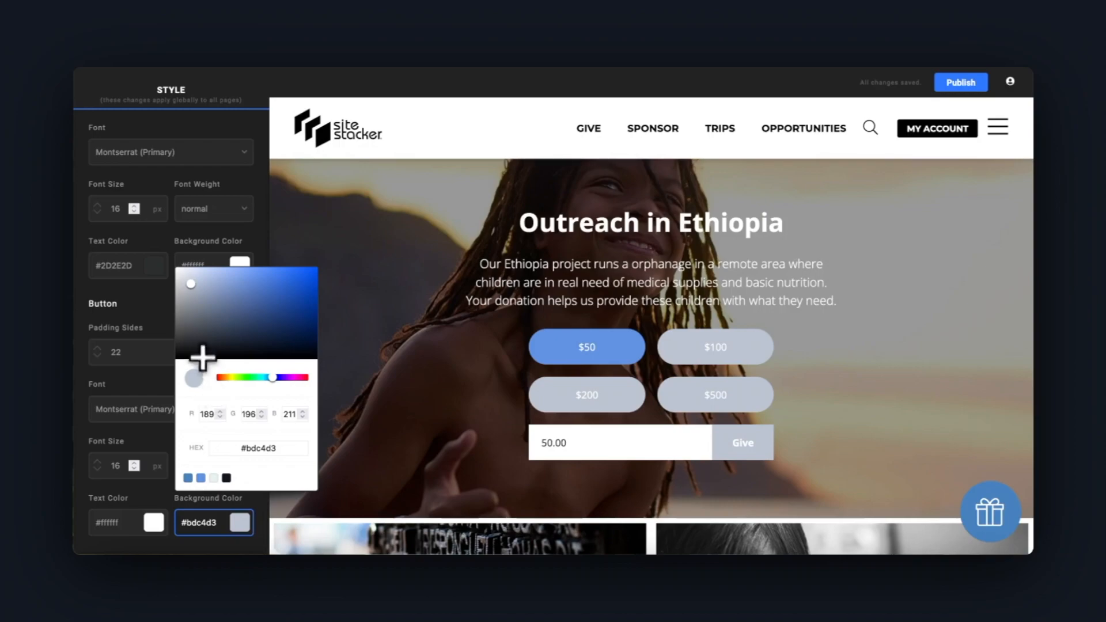
{"action": "mouse_move", "coordinate": [239, 321]}
{"action": "left_mouse_down"}
{"action": "mouse_move", "coordinate": [274, 323]}
{"action": "mouse_move", "coordinate": [260, 321]}
{"action": "left_mouse_up"}
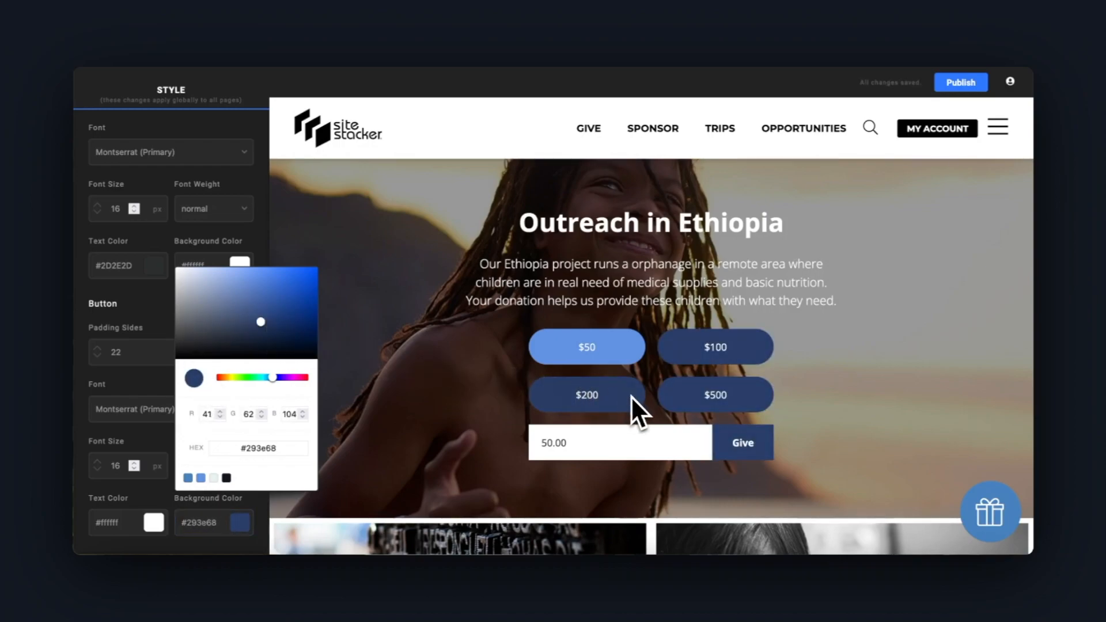